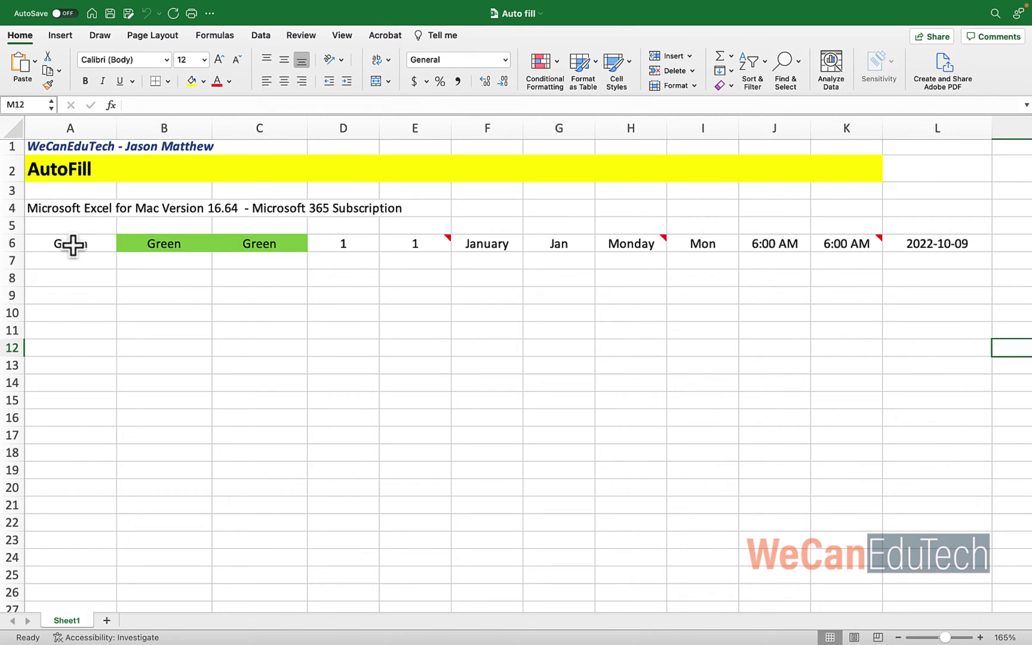
# Autofill Green from A6 through A20, and the green-shaded Green from B6 through B20.
pyautogui.click(70, 246)
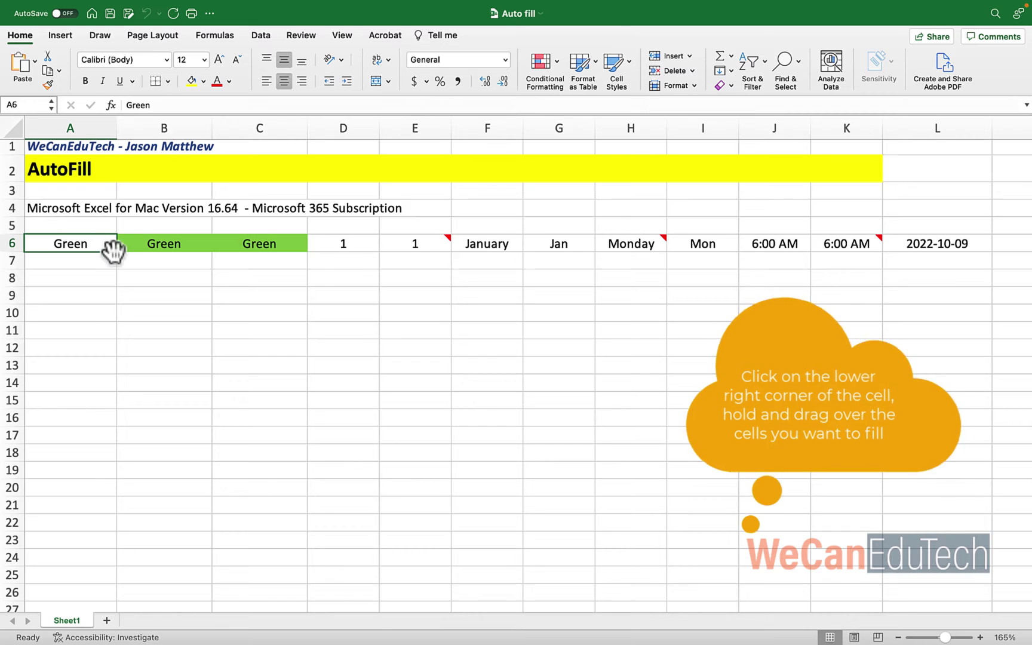
pyautogui.moveTo(114, 253); pyautogui.dragTo(115, 490)
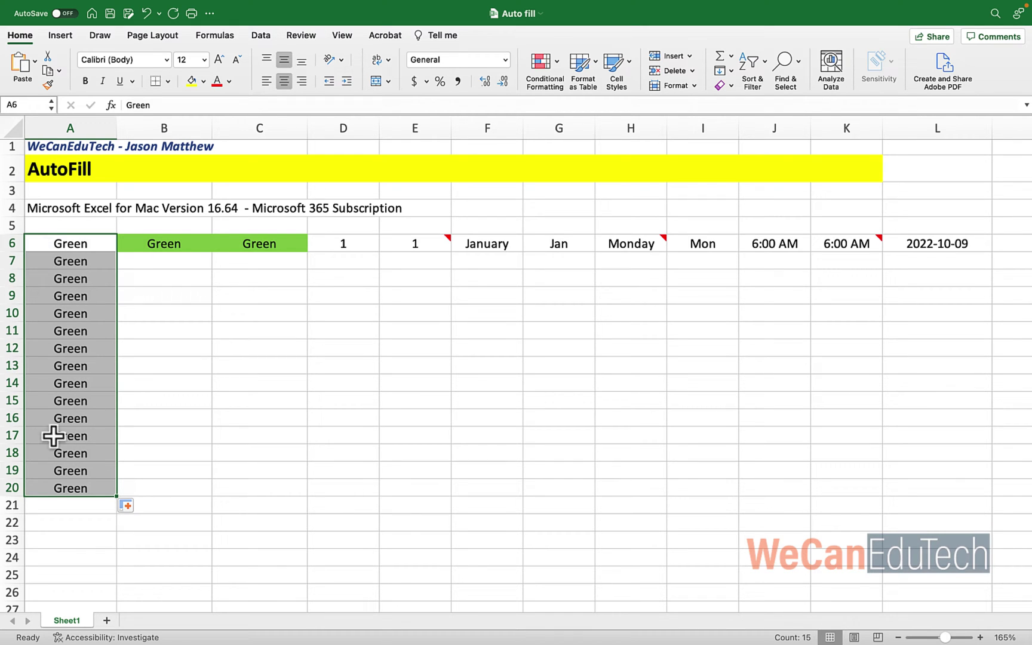
pyautogui.click(205, 245)
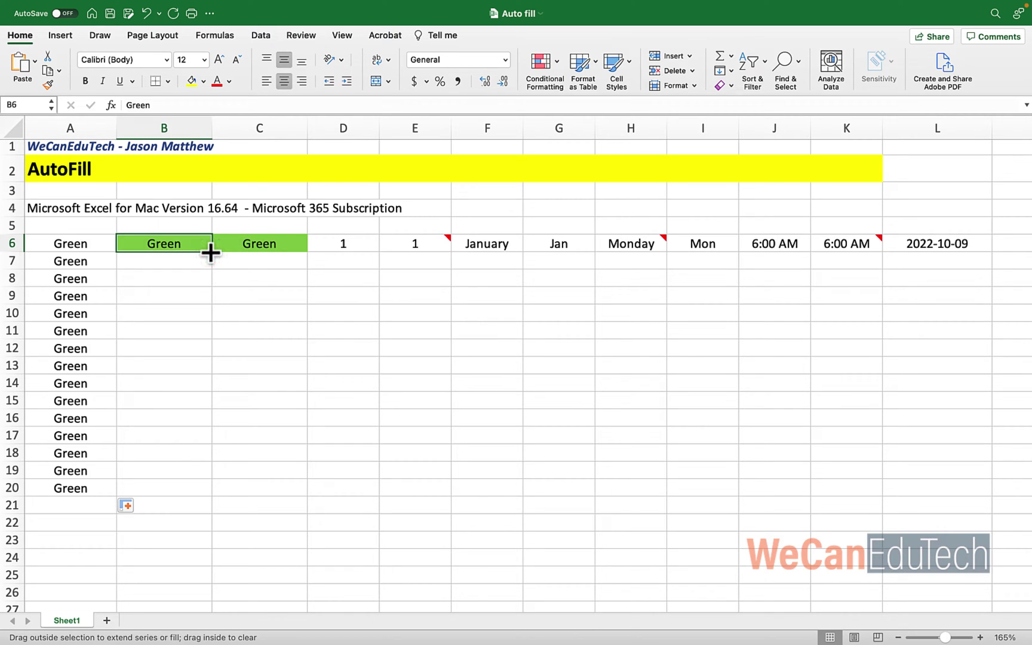
pyautogui.moveTo(210, 253); pyautogui.dragTo(209, 490)
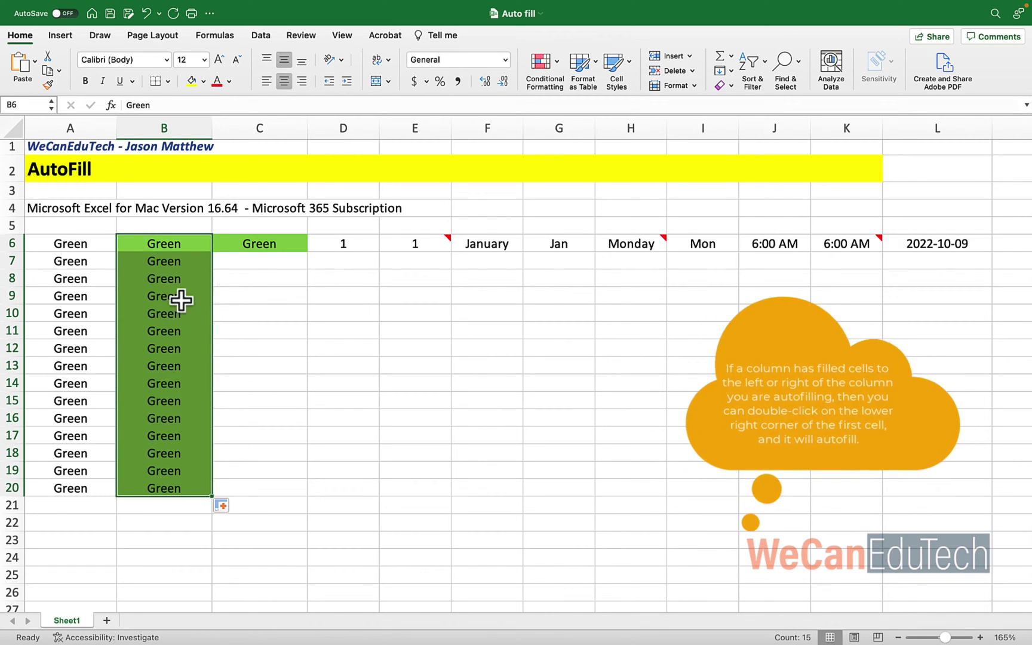
pyautogui.click(227, 293)
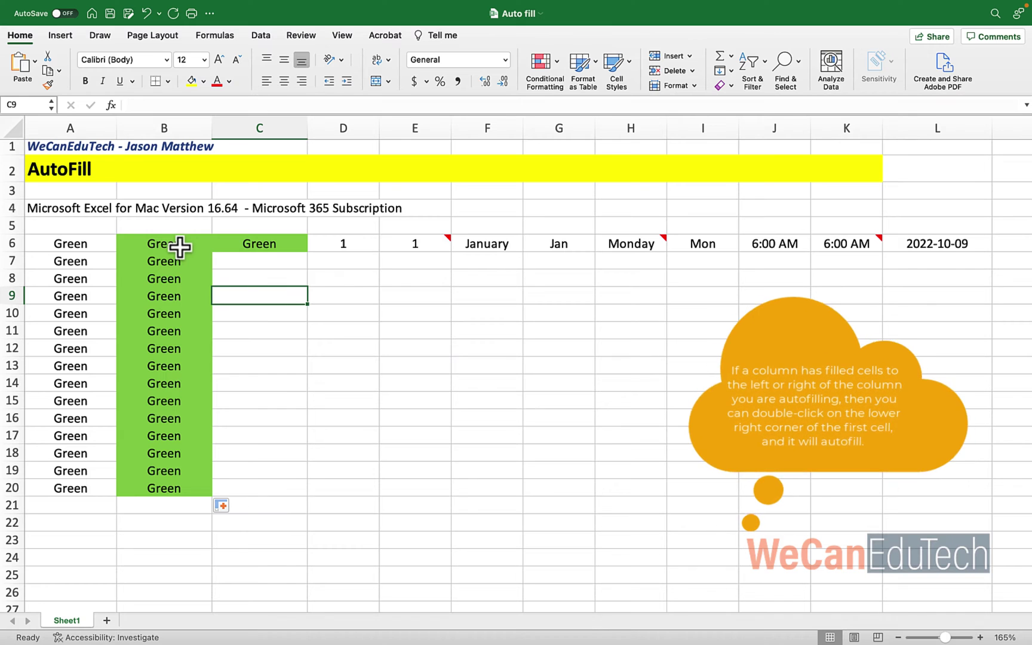
# Autofill C6 down through C20 and set the fill option to Fill Formatting Only.
pyautogui.click(295, 246)
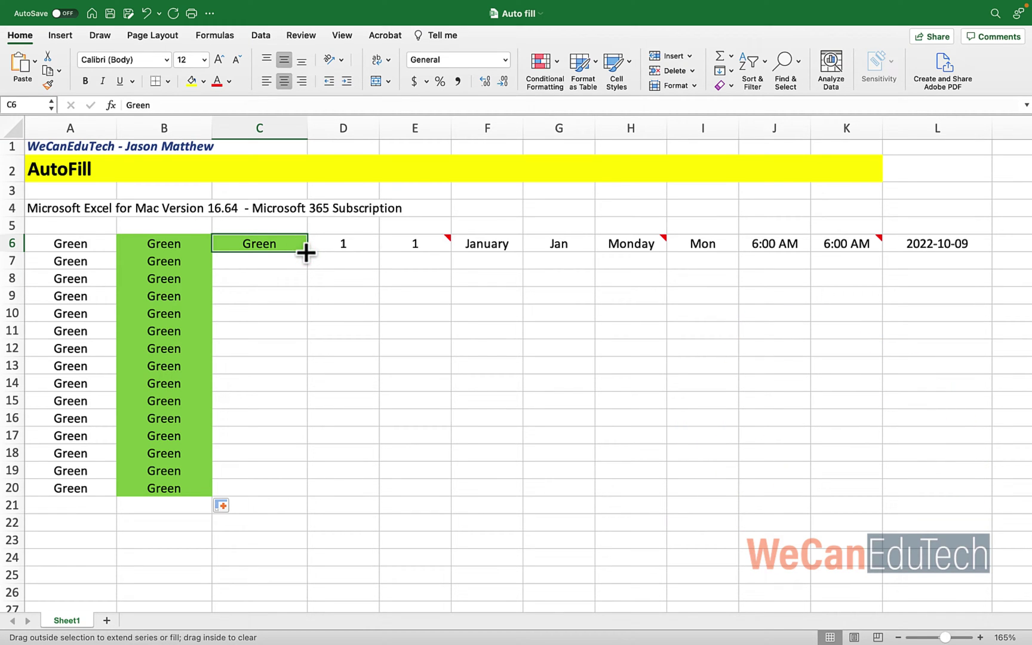
pyautogui.moveTo(306, 253); pyautogui.dragTo(306, 491)
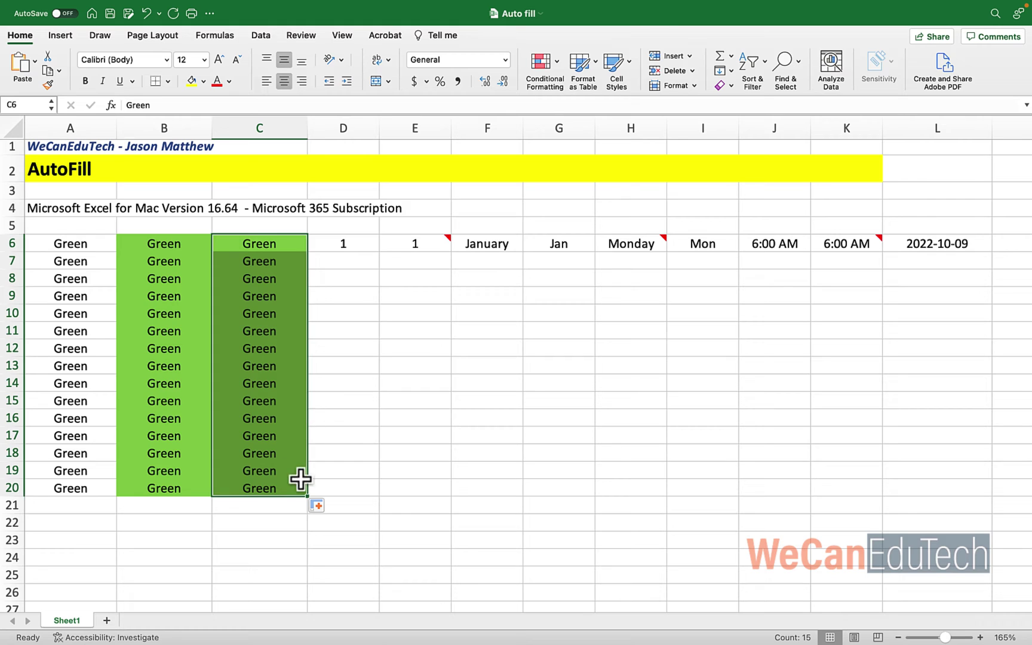
pyautogui.click(328, 506)
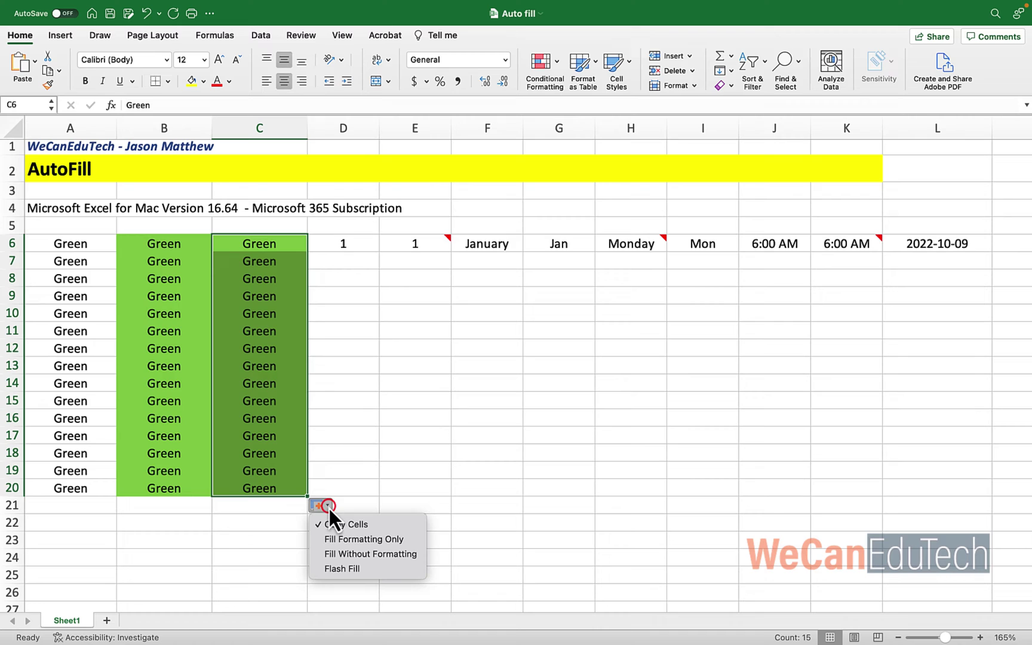
pyautogui.click(334, 539)
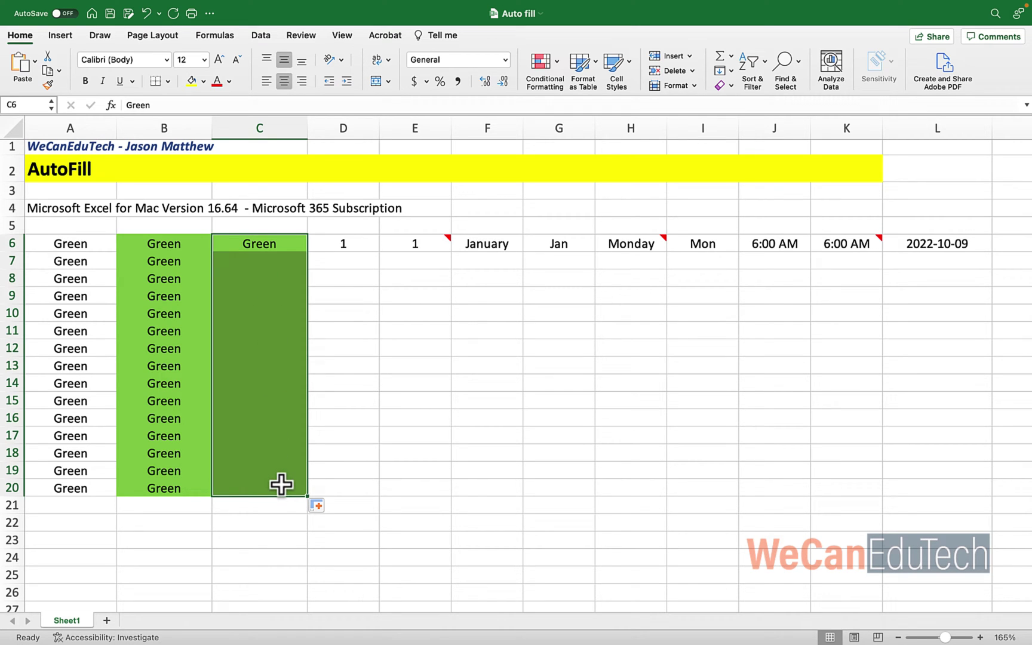
# Switch the column C fill option to Fill Without Formatting.
pyautogui.click(315, 505)
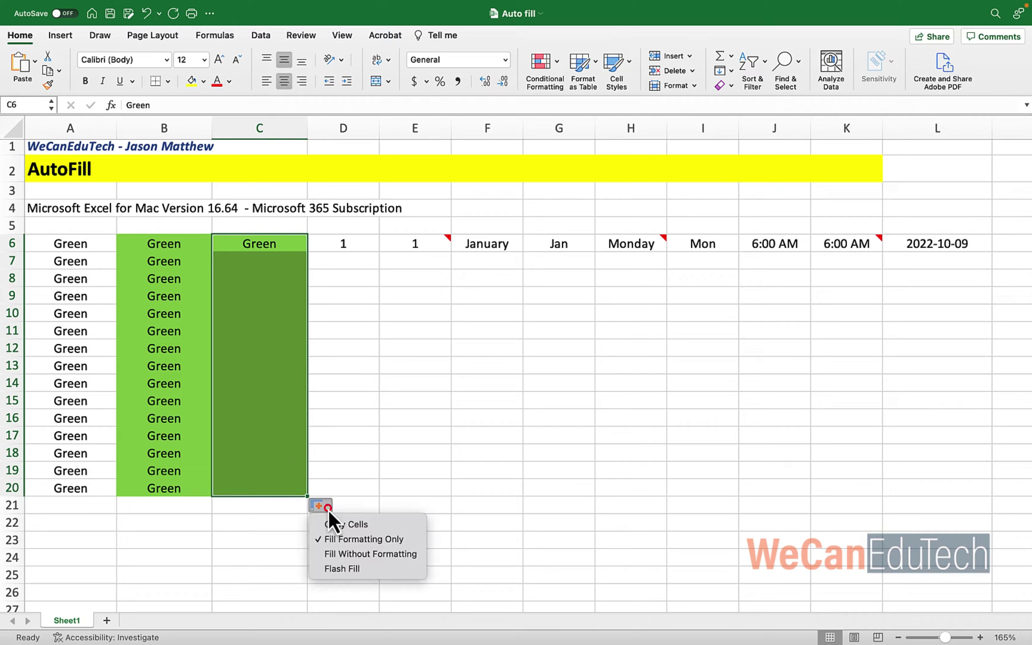
pyautogui.click(335, 554)
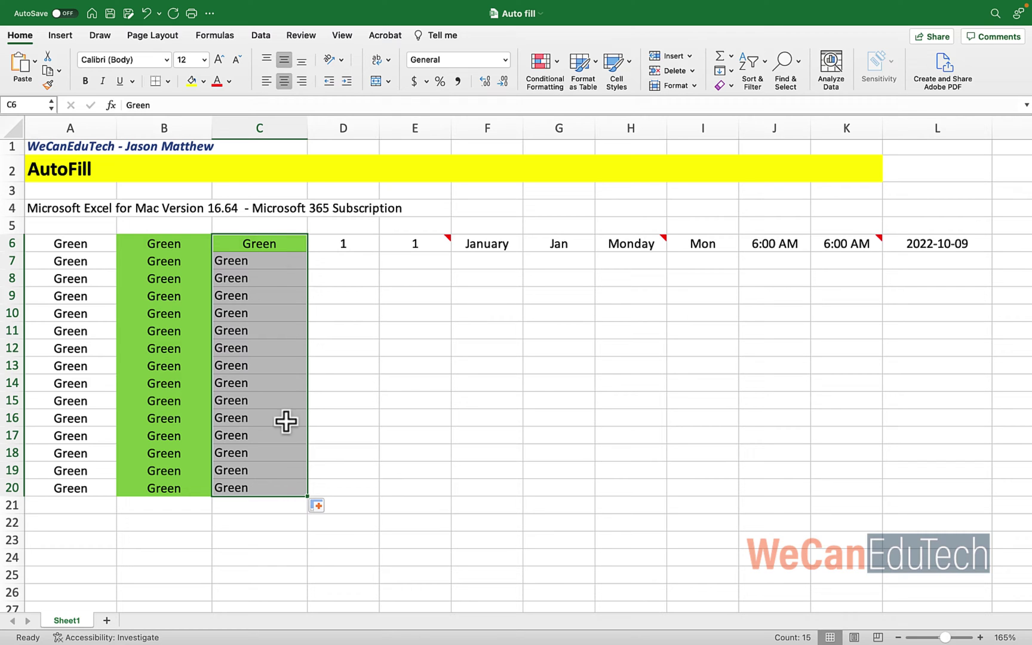
pyautogui.click(358, 453)
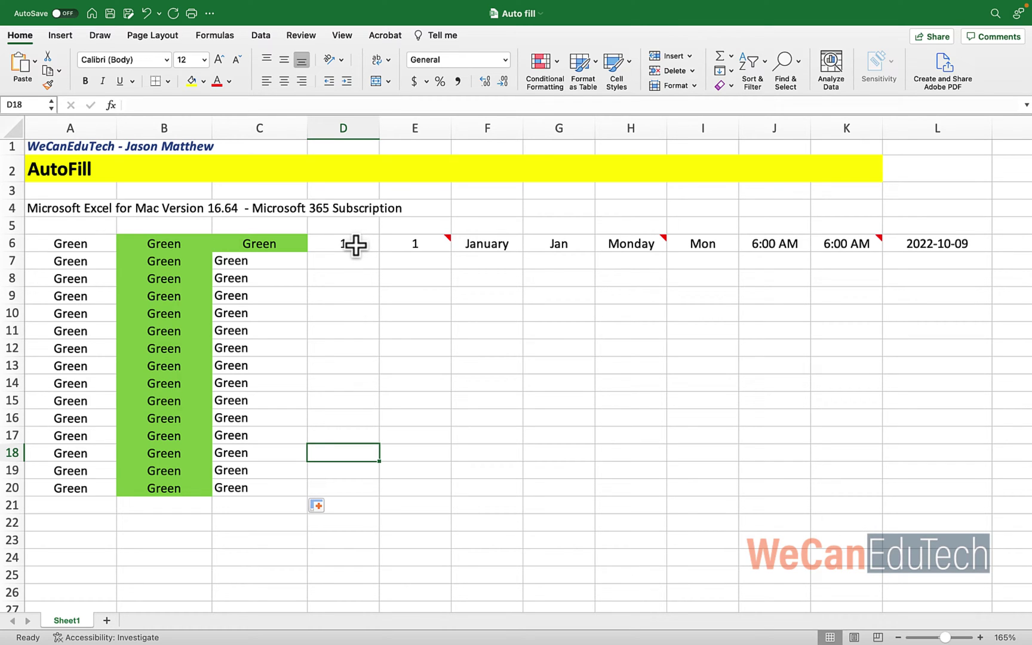
# Autofill the number 1 from D6 down through D20 using the Fill Series option.
pyautogui.click(356, 245)
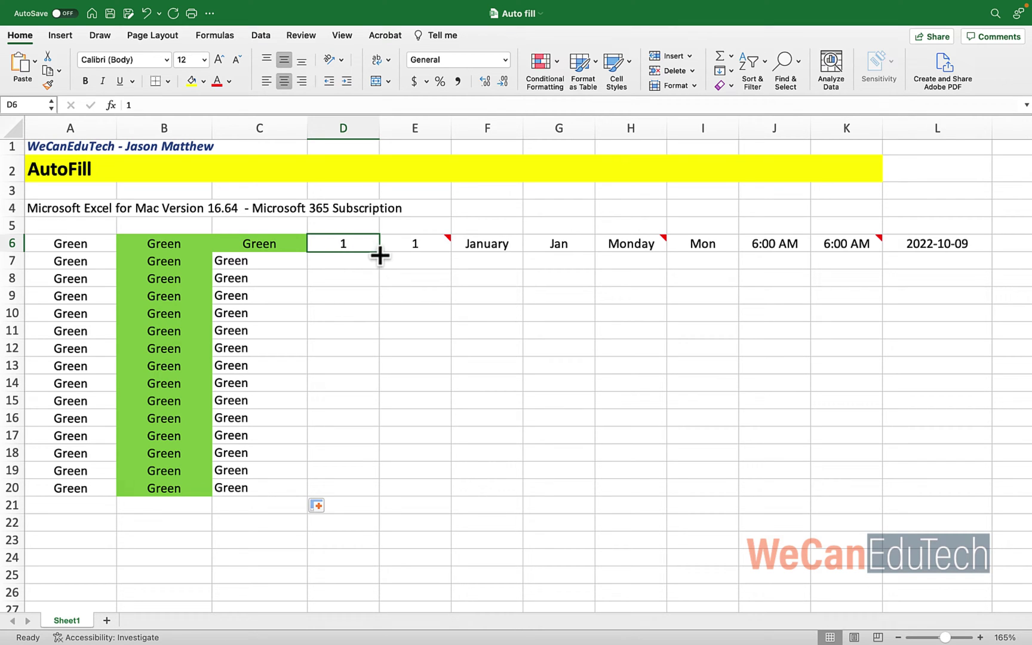
pyautogui.moveTo(379, 253); pyautogui.dragTo(379, 495)
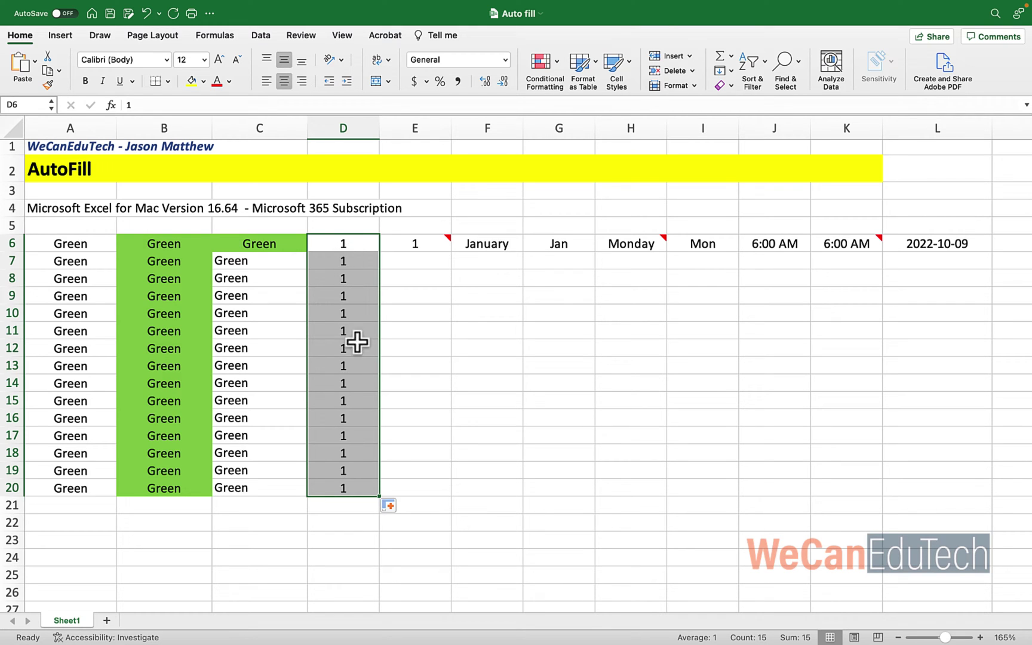
pyautogui.click(400, 508)
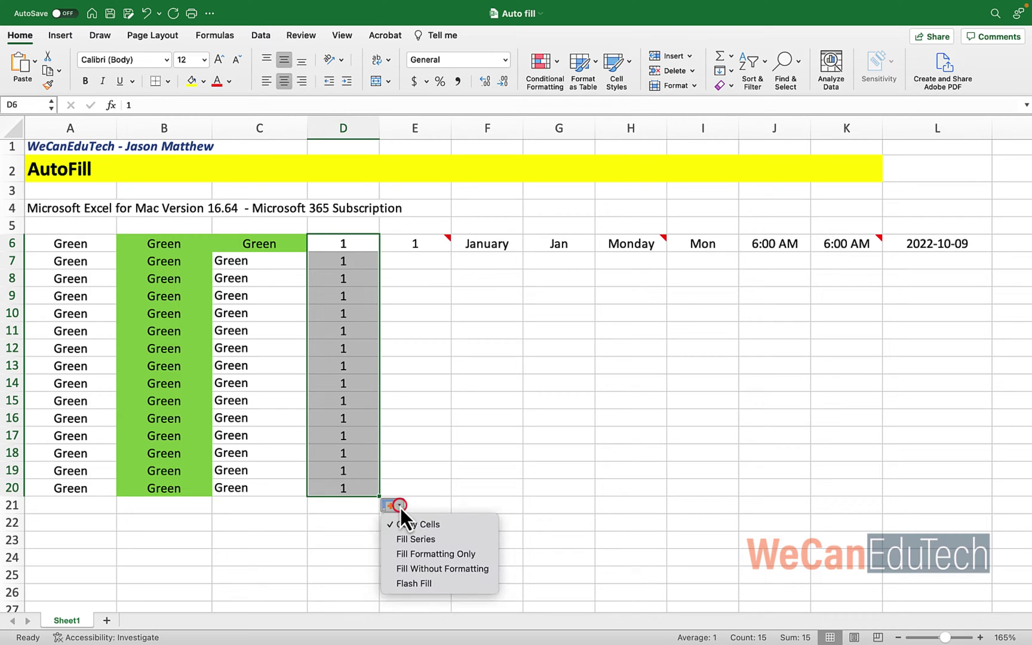
pyautogui.click(416, 540)
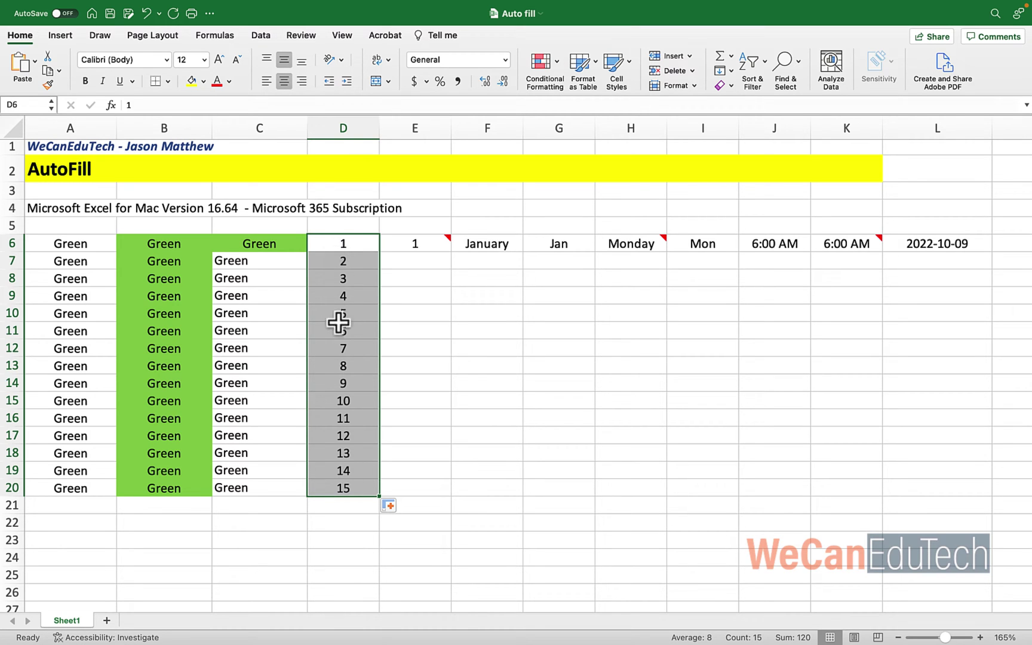
# Fill a linear series in columns starting from E6 with a step value of 2 and a stop value of 200.
pyautogui.click(446, 241)
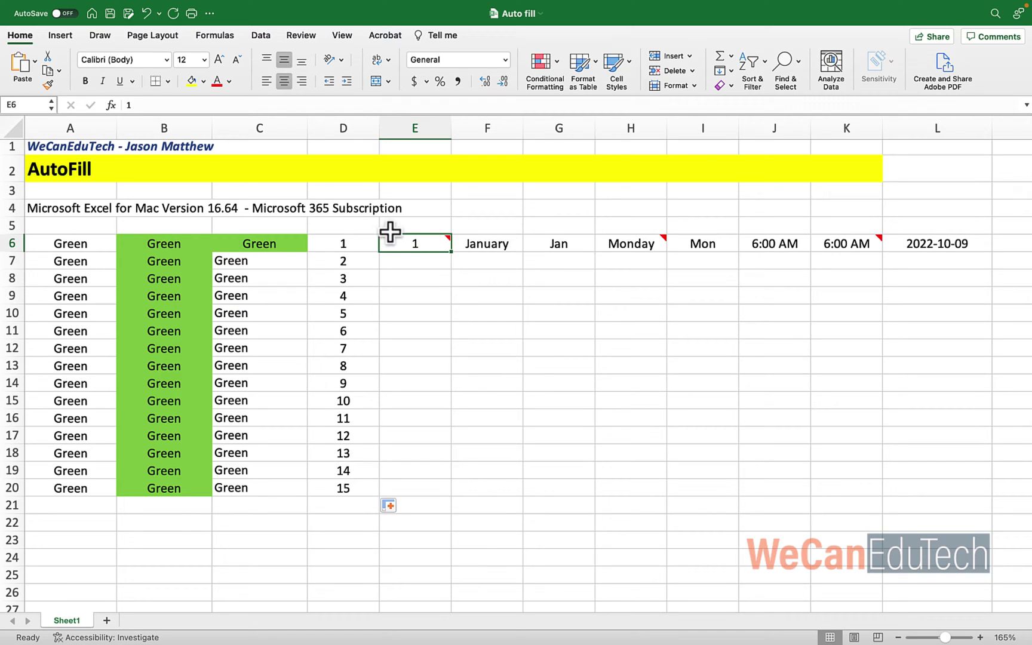
pyautogui.moveTo(398, 249)
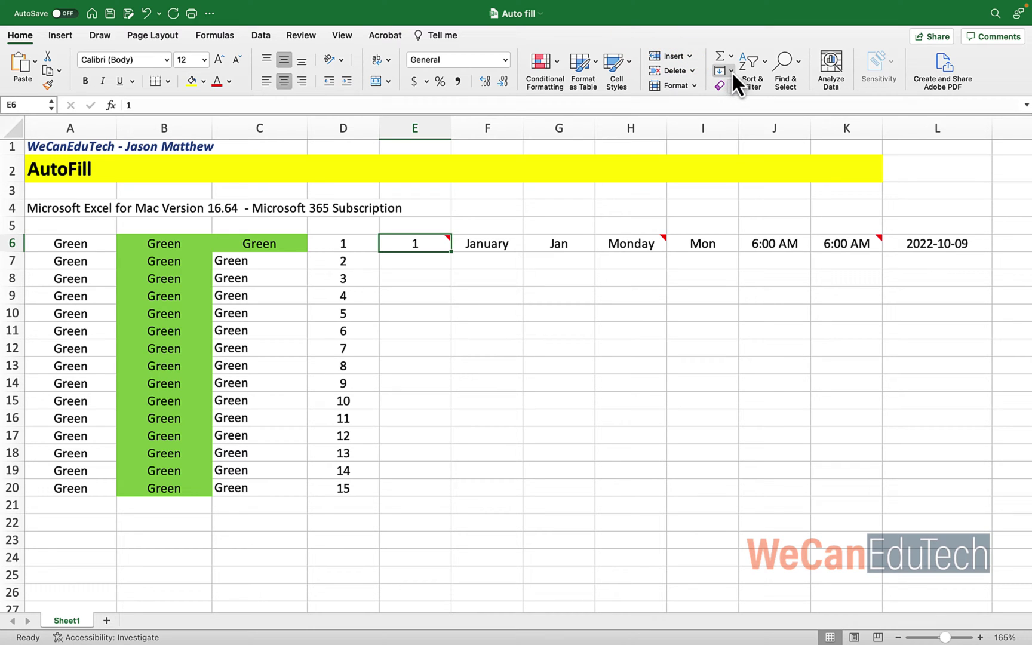
pyautogui.click(731, 71)
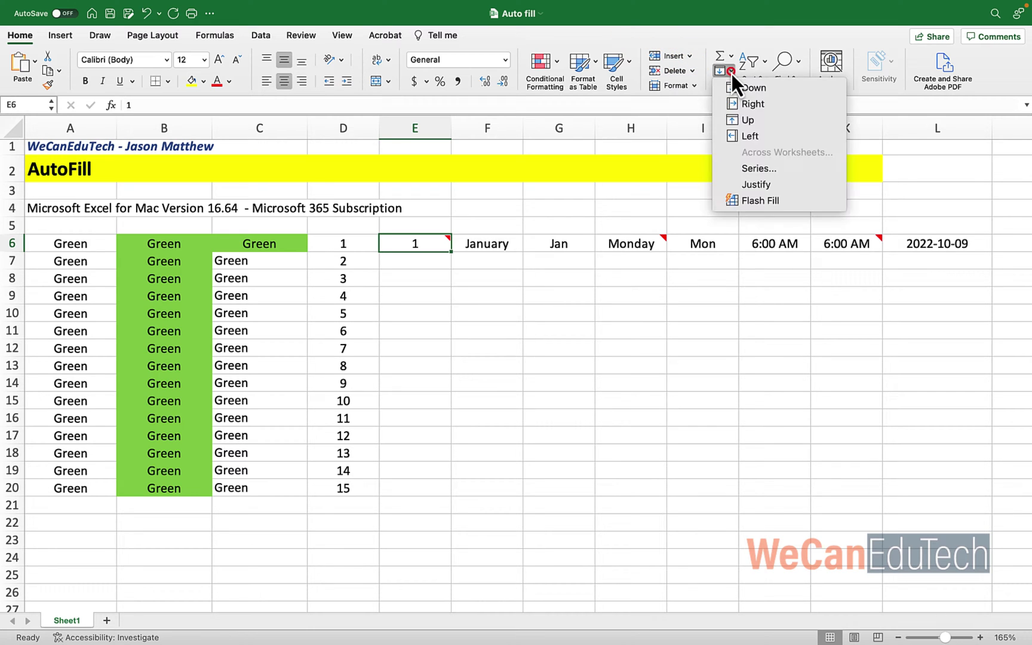
pyautogui.click(757, 168)
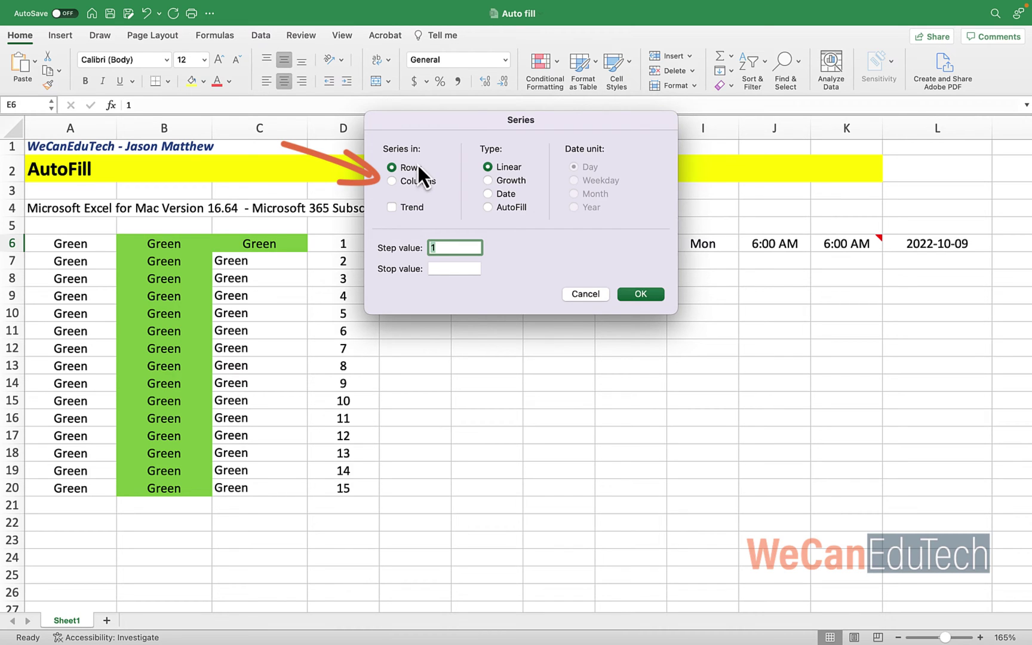
pyautogui.click(393, 181)
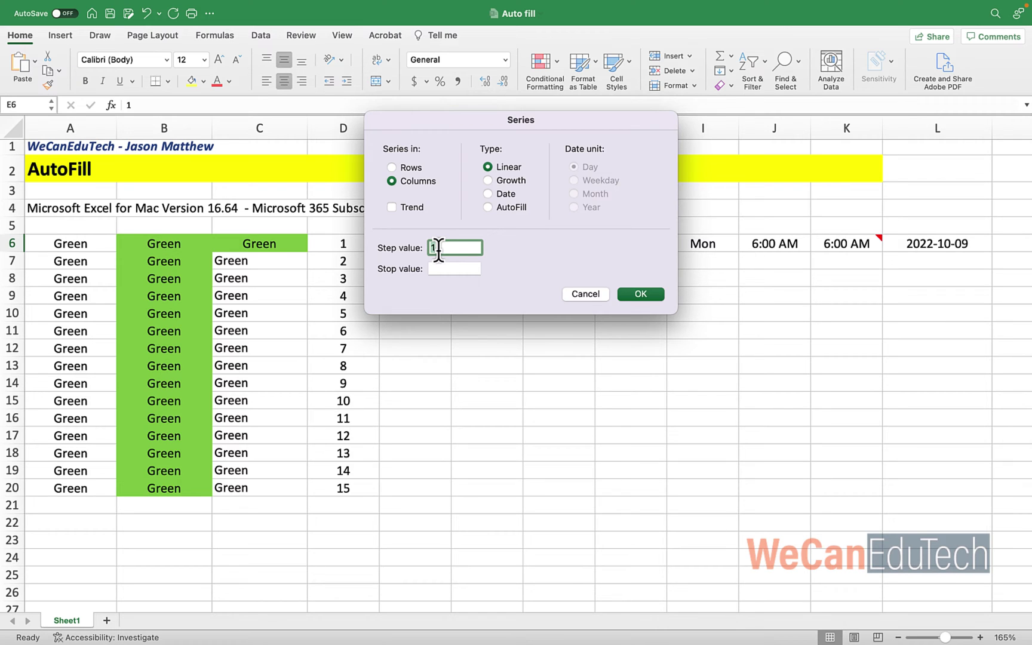
pyautogui.write('2')
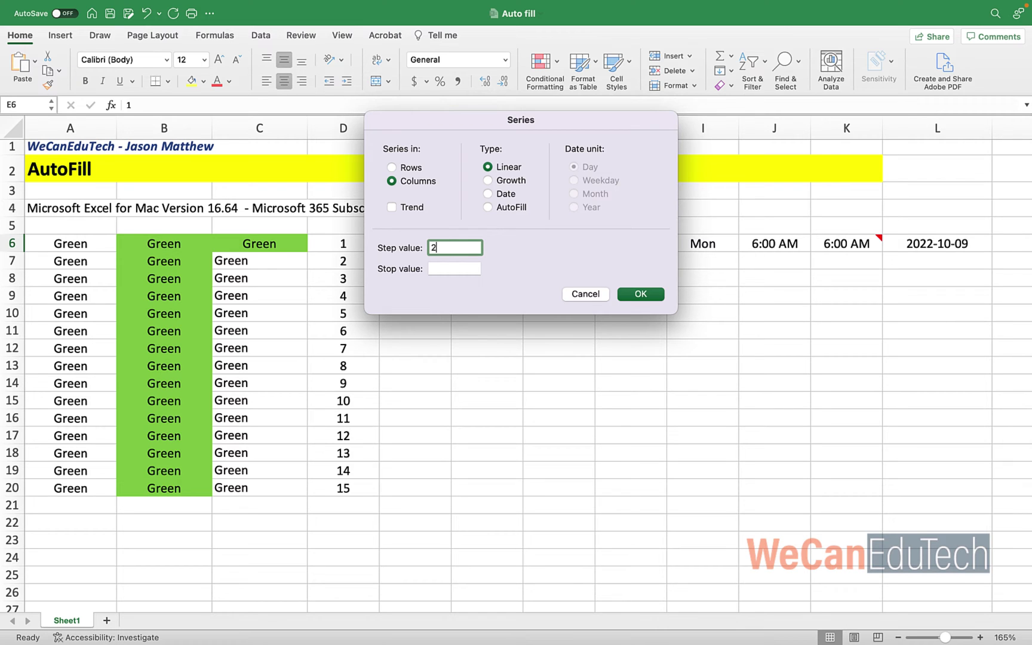
pyautogui.click(445, 269)
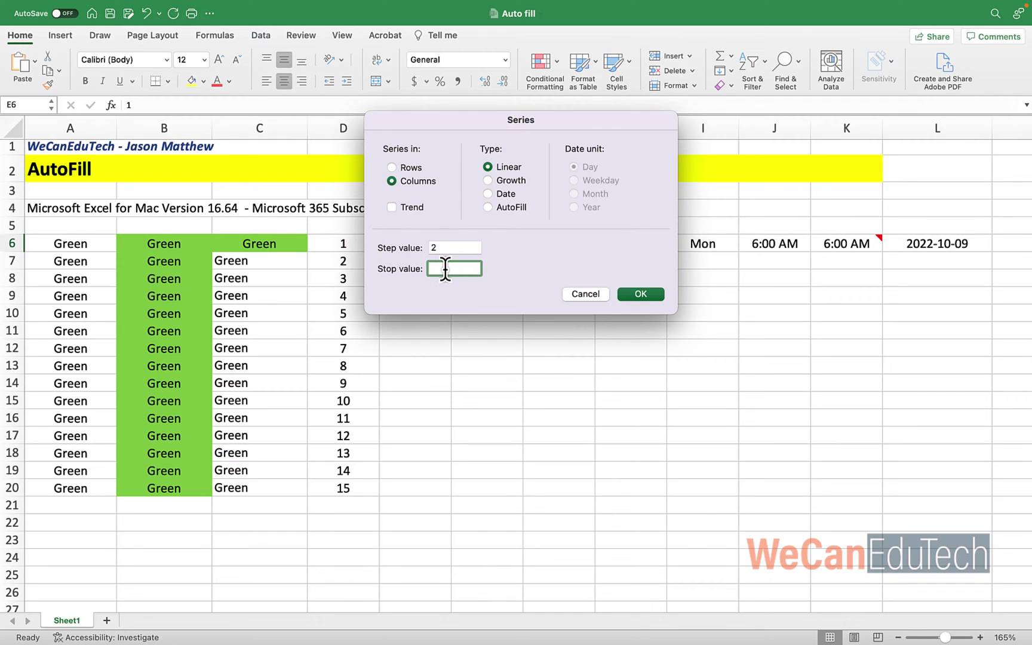
pyautogui.write('200')
pyautogui.click(640, 294)
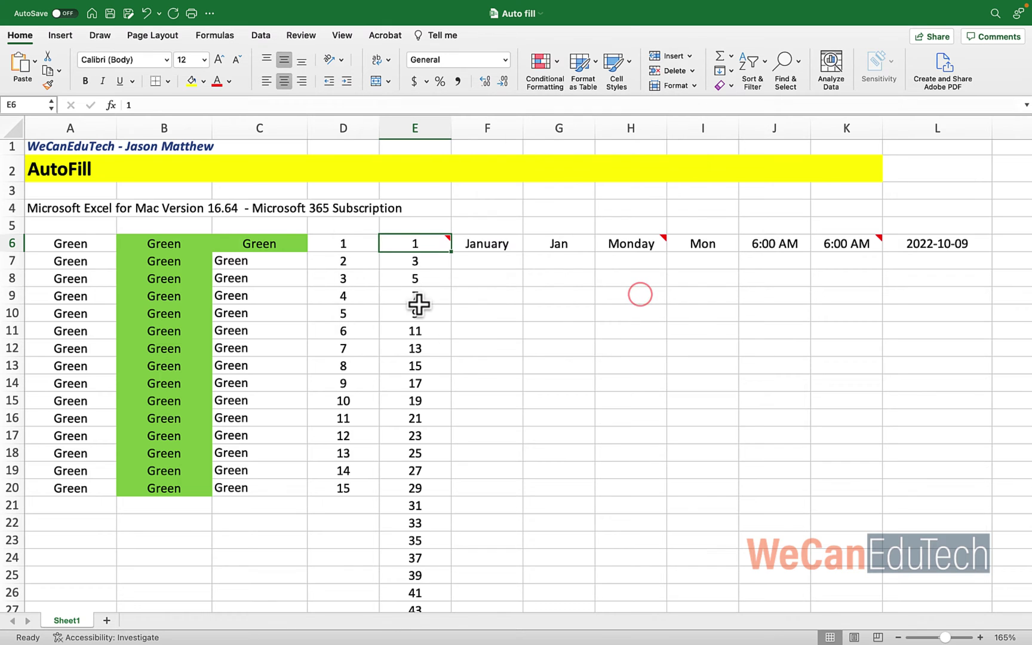
# Autofill the full month names from January in F6 down through F20.
pyautogui.scroll(-10, 418, 301)
pyautogui.scroll(-4, 418, 304)
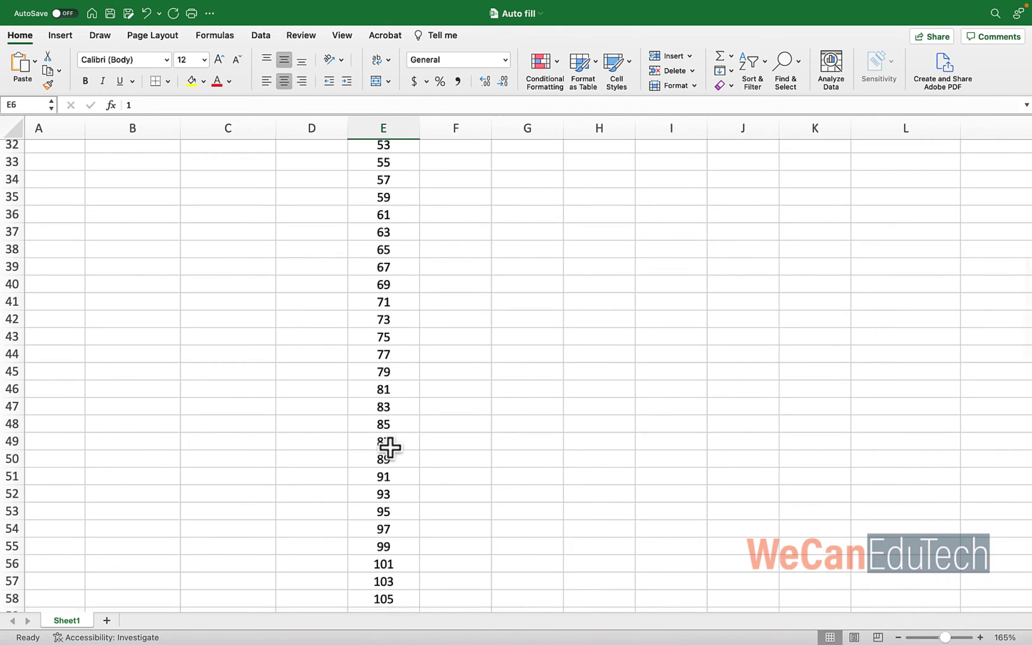
pyautogui.scroll(-10, 389, 430)
pyautogui.scroll(-9, 391, 447)
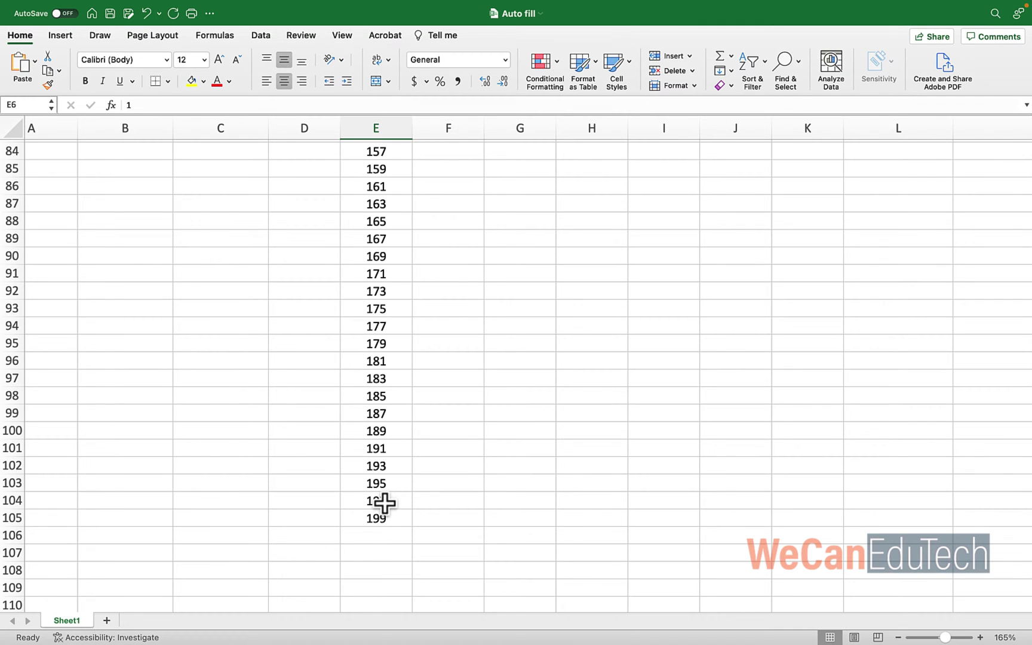
pyautogui.scroll(20, 385, 503)
pyautogui.hscroll(-2, 385, 503)
pyautogui.click(487, 246)
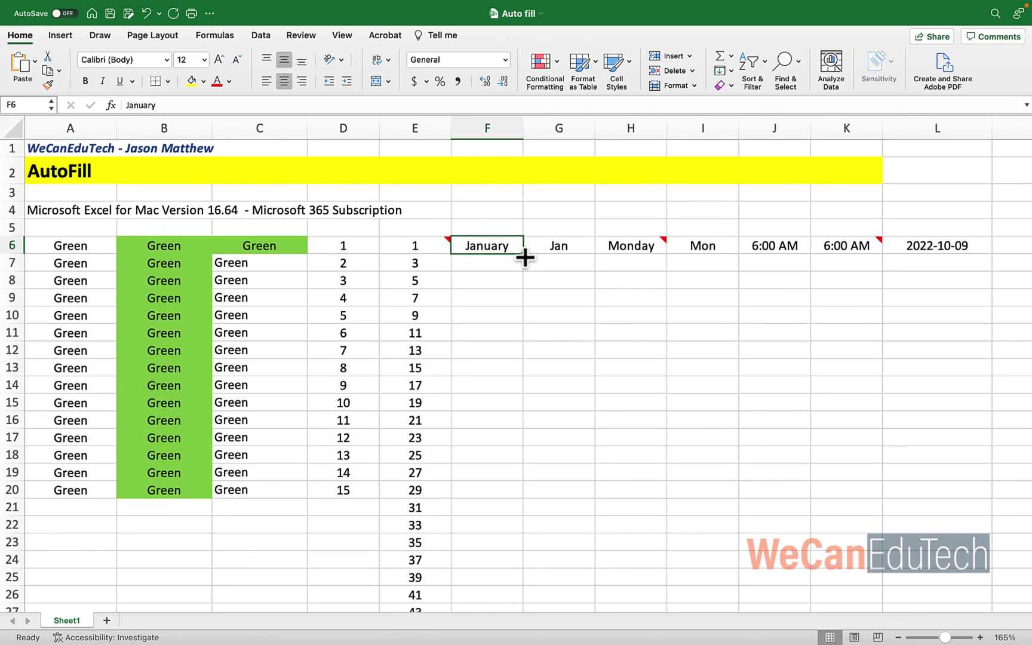
pyautogui.moveTo(524, 257); pyautogui.dragTo(521, 495)
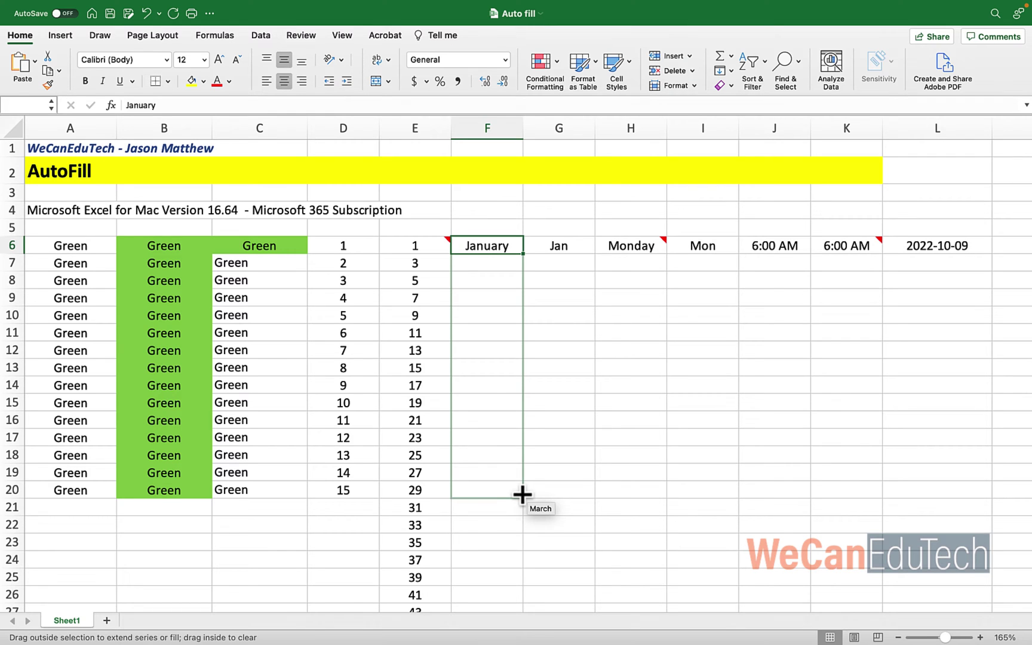
pyautogui.moveTo(521, 494); pyautogui.dragTo(522, 494)
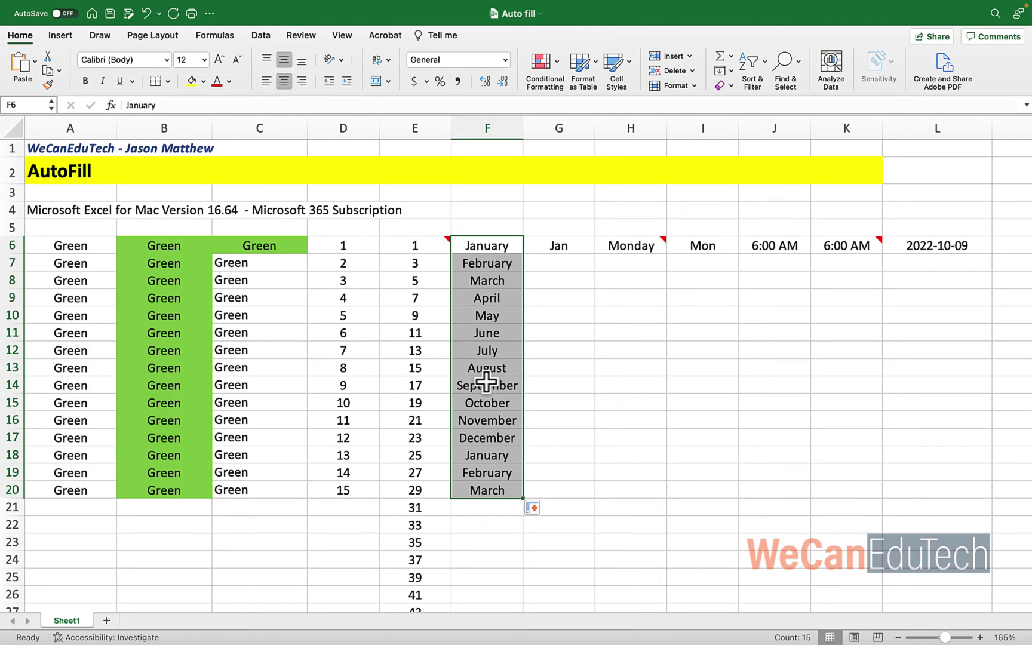
# Try the Copy Cells fill option on the column F months and switch back to Fill Series.
pyautogui.click(543, 509)
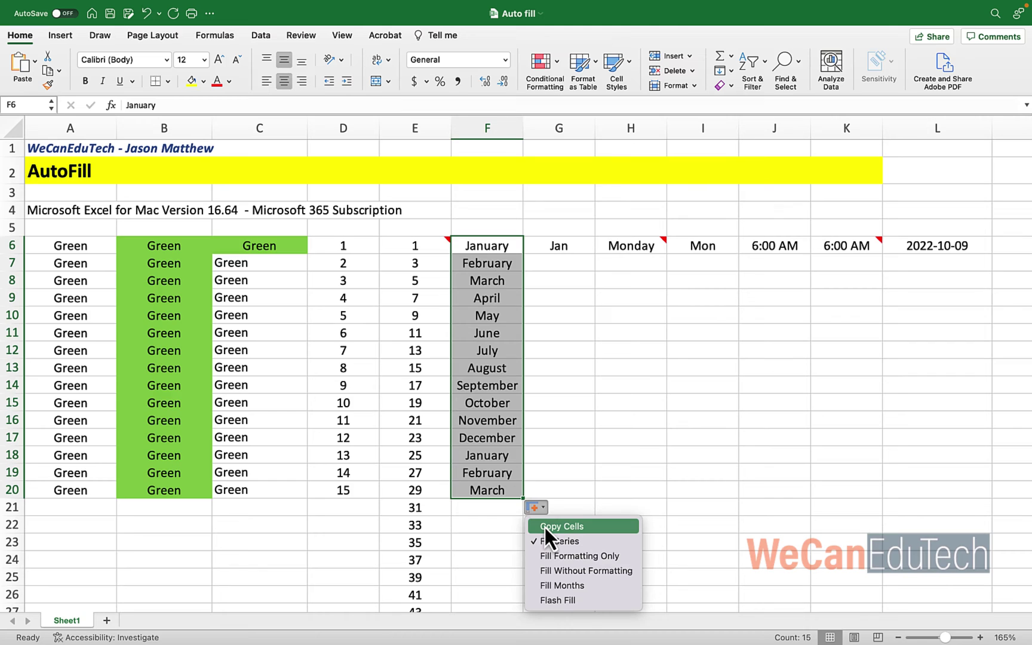
pyautogui.click(546, 529)
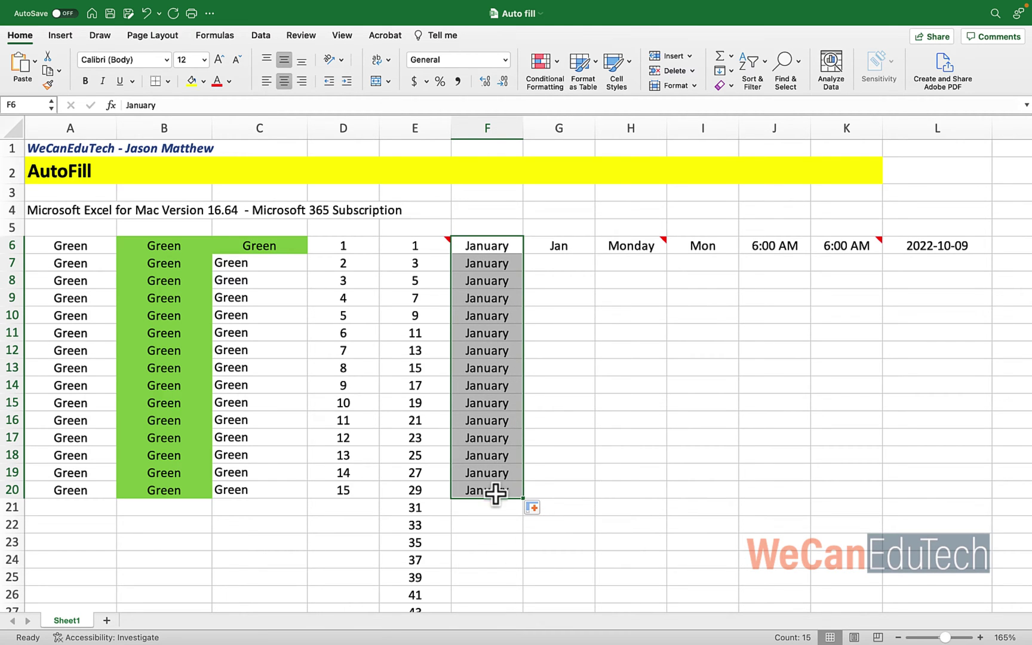
pyautogui.click(542, 509)
pyautogui.click(544, 542)
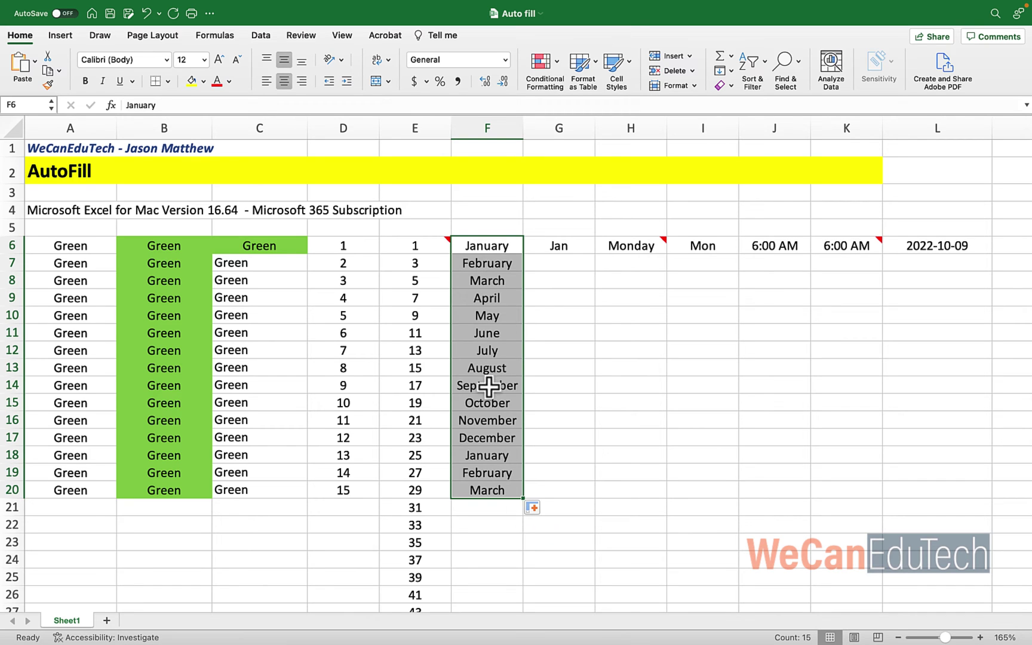
# Autofill the abbreviated months from Jan in G6 down through G20, trying Copy Cells before switching back to Fill Series.
pyautogui.click(585, 248)
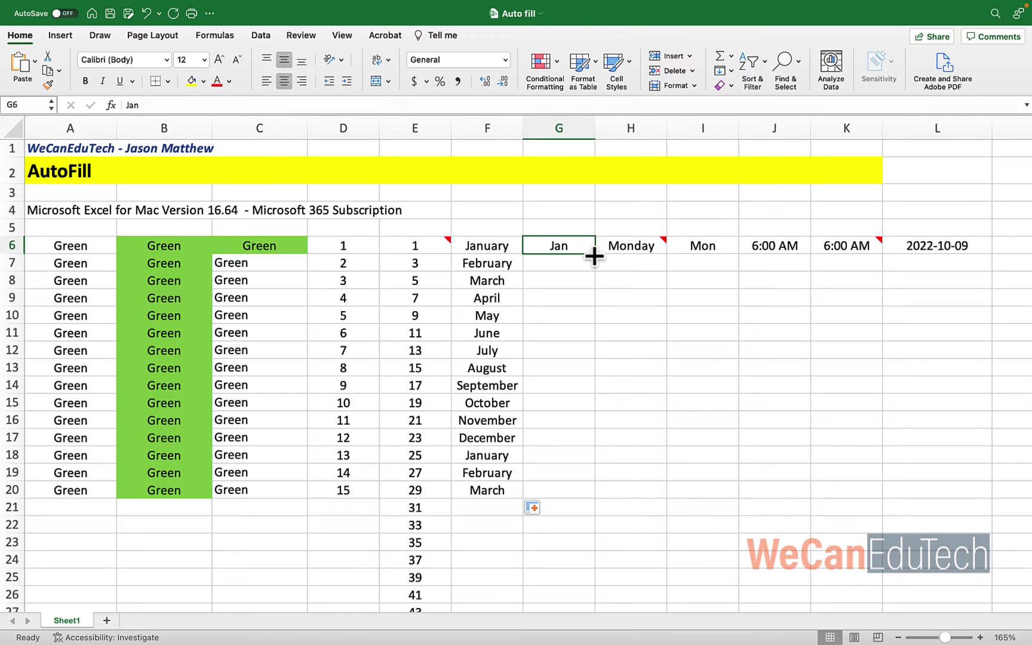
pyautogui.moveTo(594, 256); pyautogui.dragTo(577, 496)
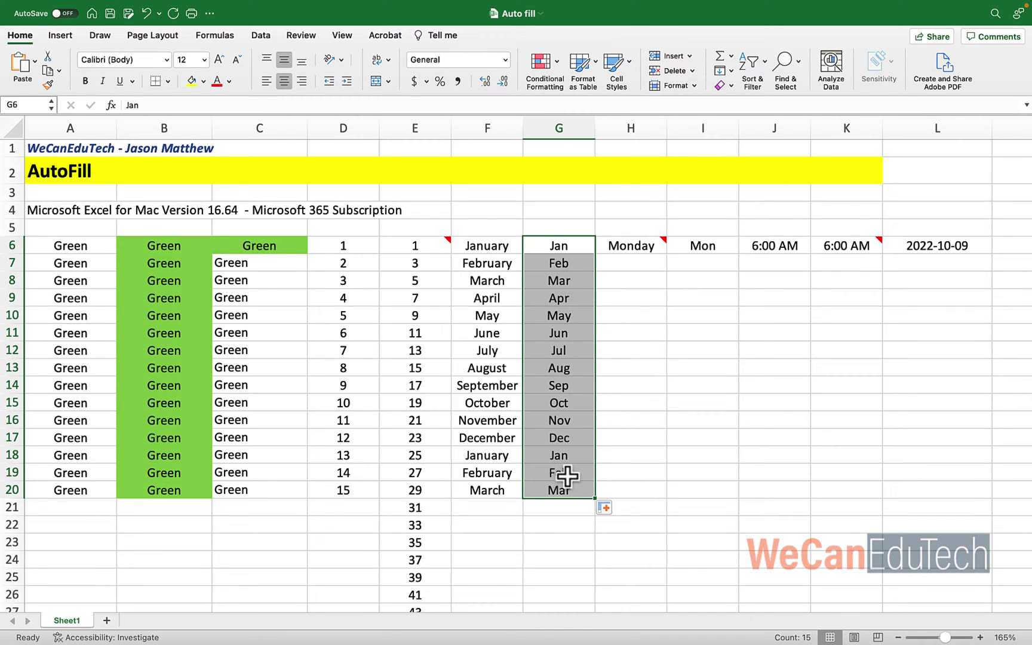
pyautogui.click(614, 508)
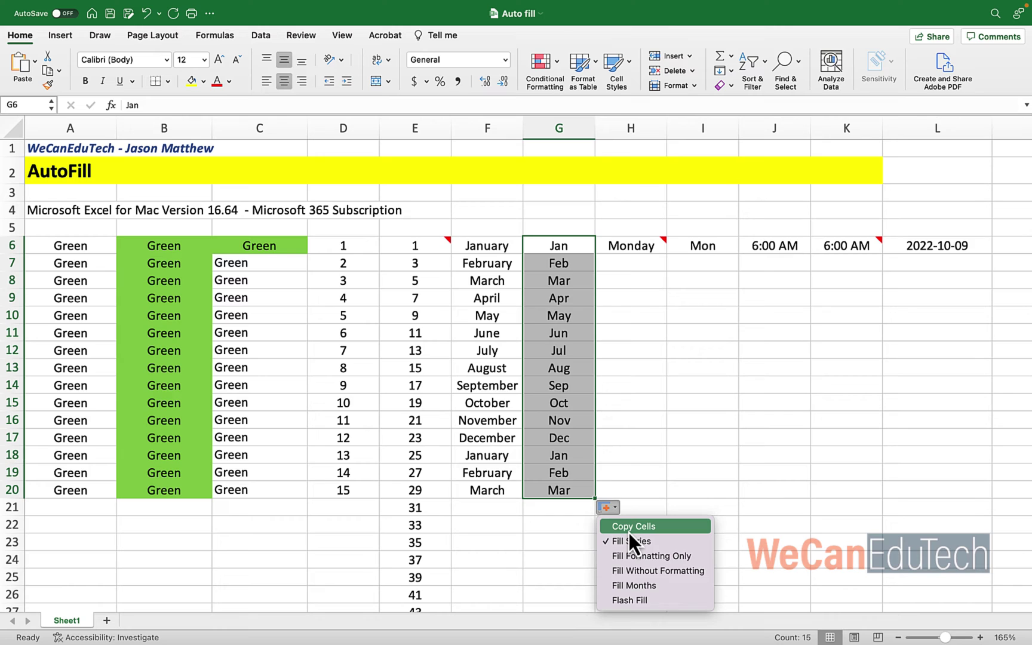
pyautogui.click(629, 531)
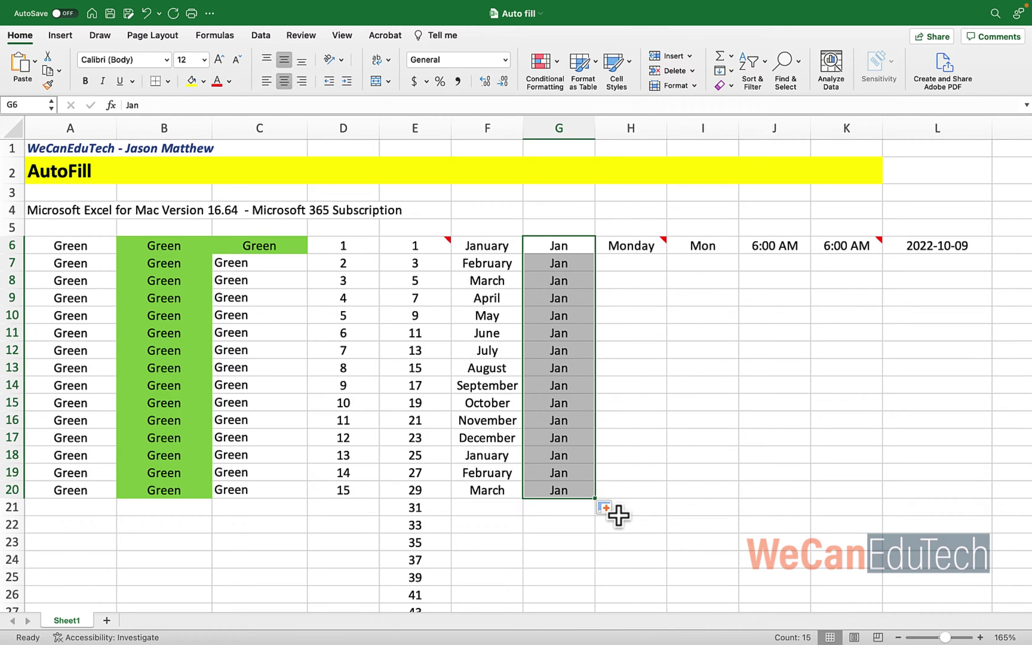
pyautogui.click(613, 508)
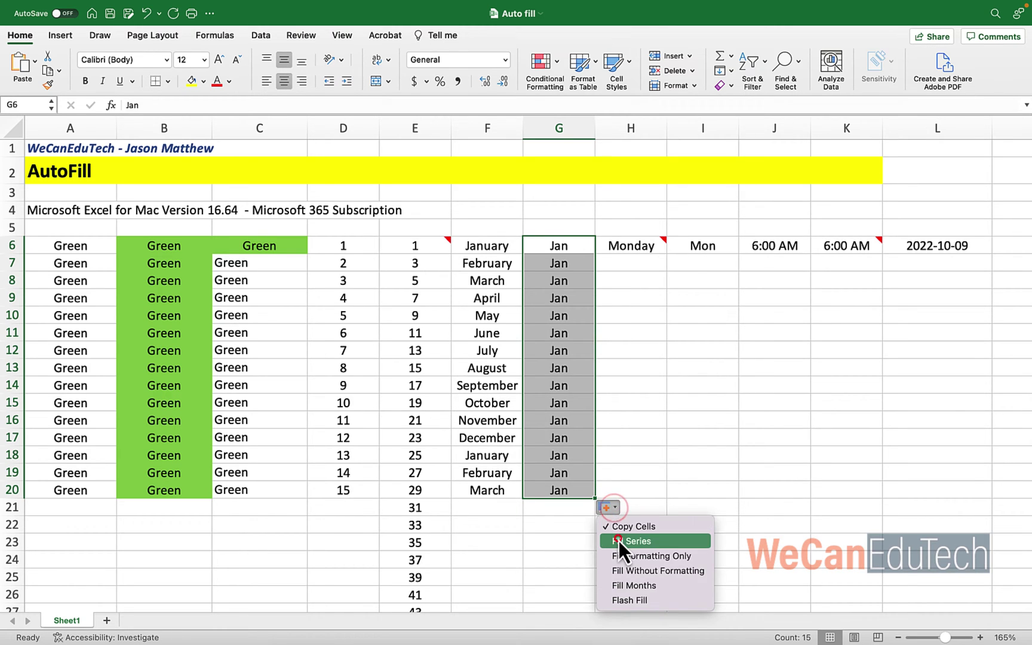
pyautogui.click(619, 541)
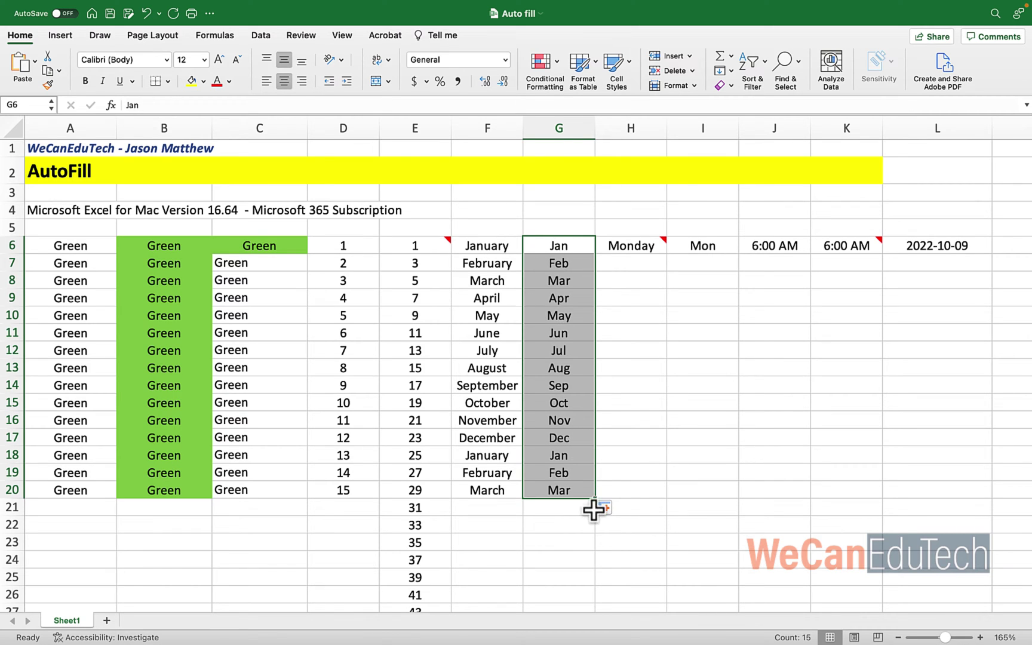
# Autofill the day names from Monday in H6 down through H20, trying Copy Cells before returning to Fill Series.
pyautogui.click(651, 247)
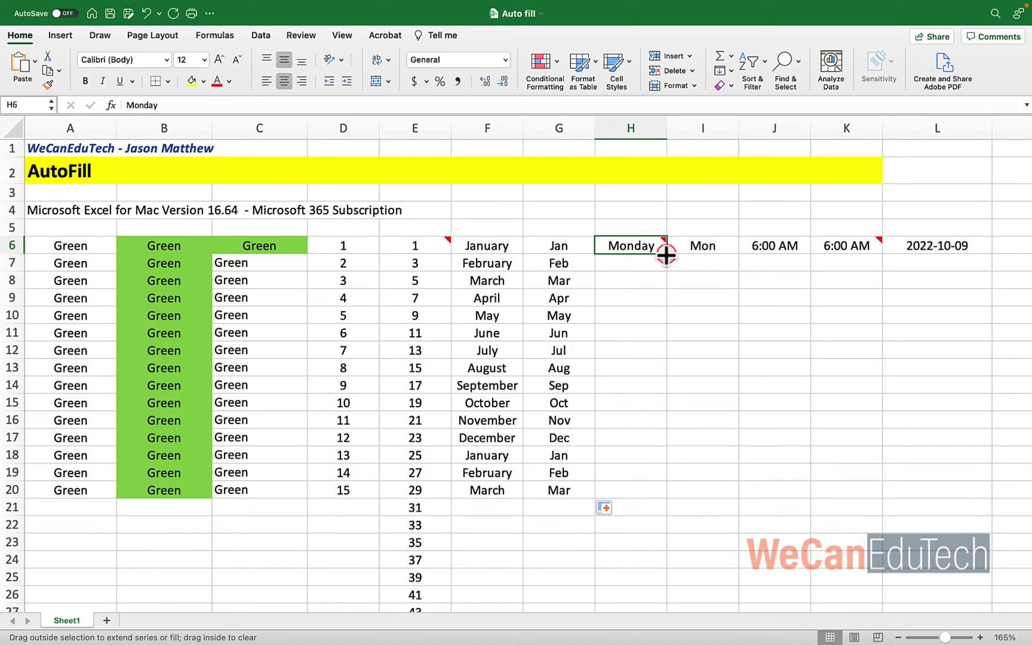
pyautogui.moveTo(667, 262); pyautogui.dragTo(659, 498)
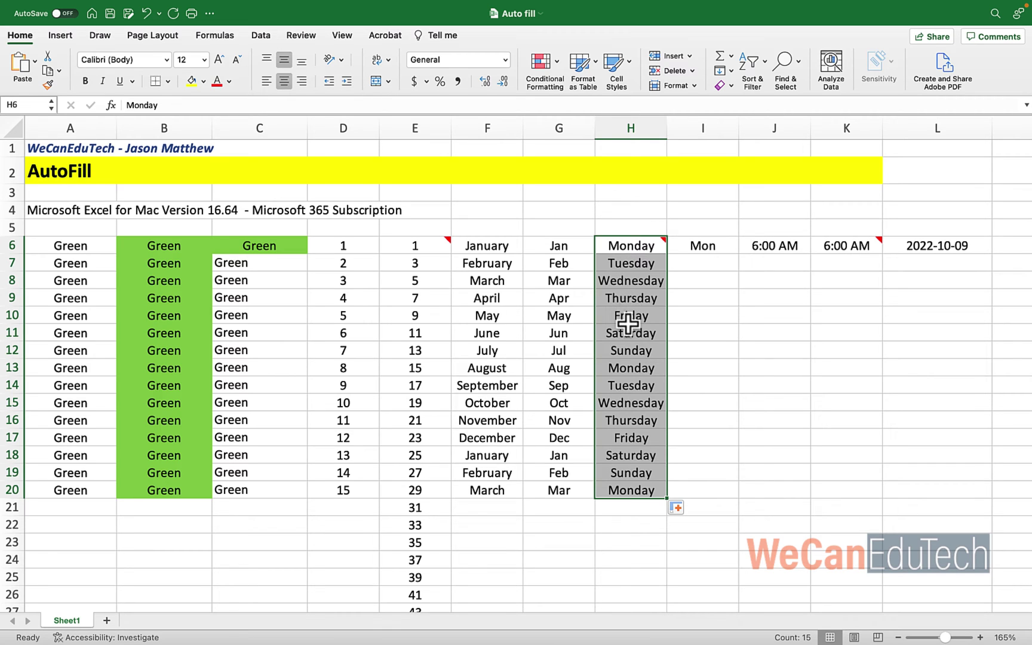
pyautogui.click(680, 507)
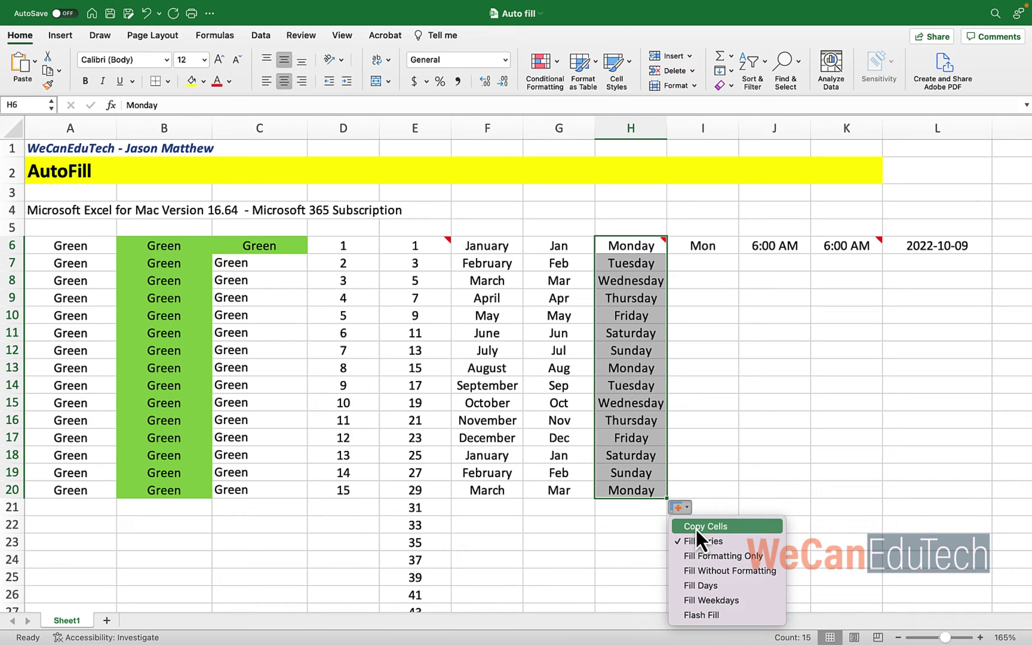
pyautogui.click(695, 527)
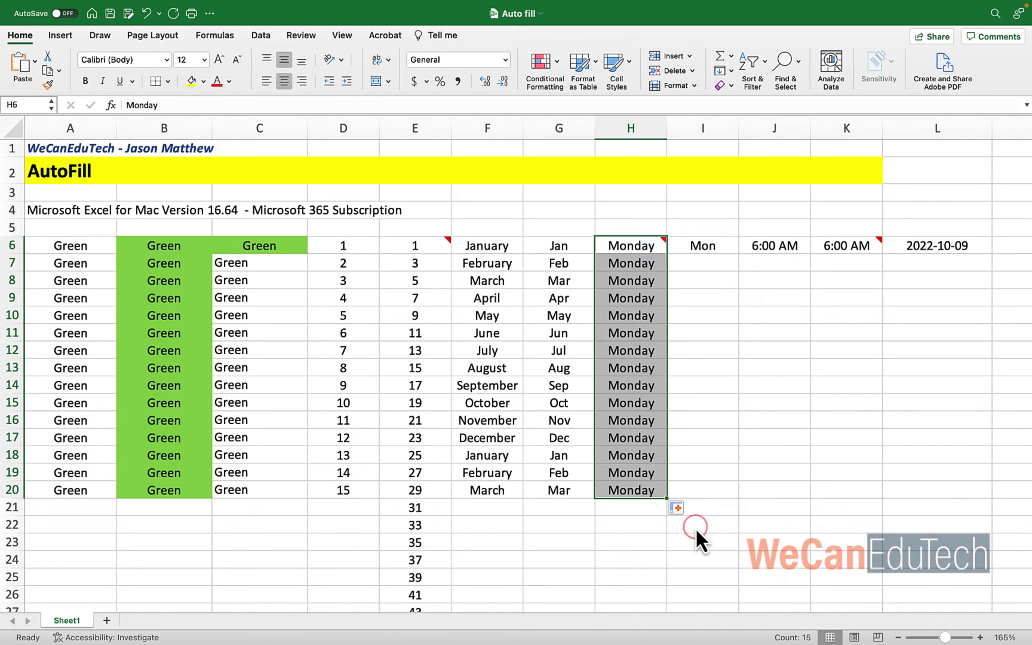
pyautogui.click(684, 514)
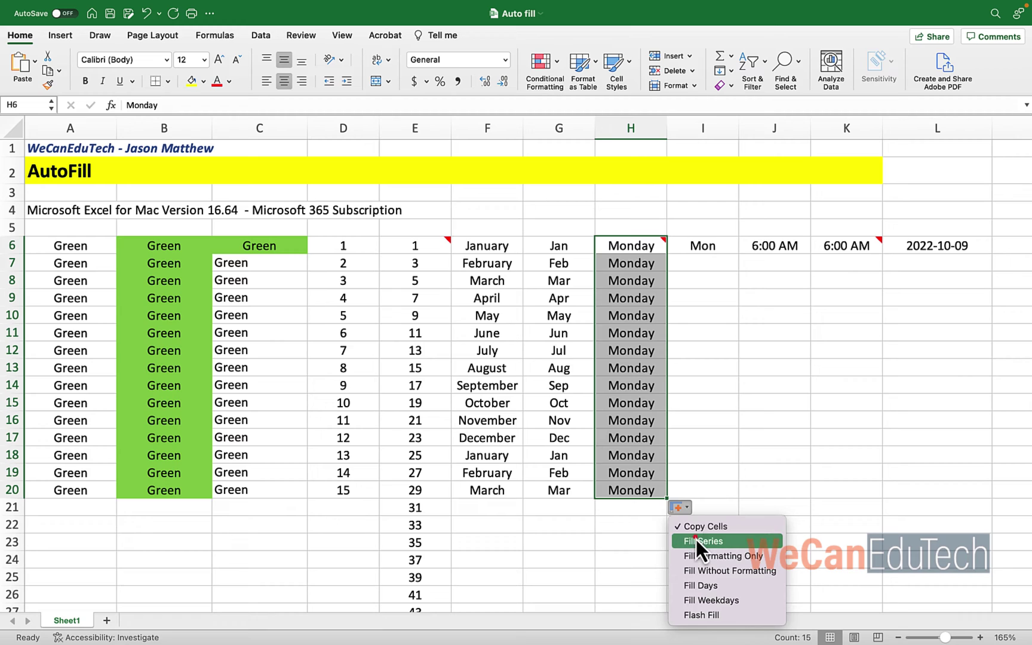
pyautogui.click(695, 538)
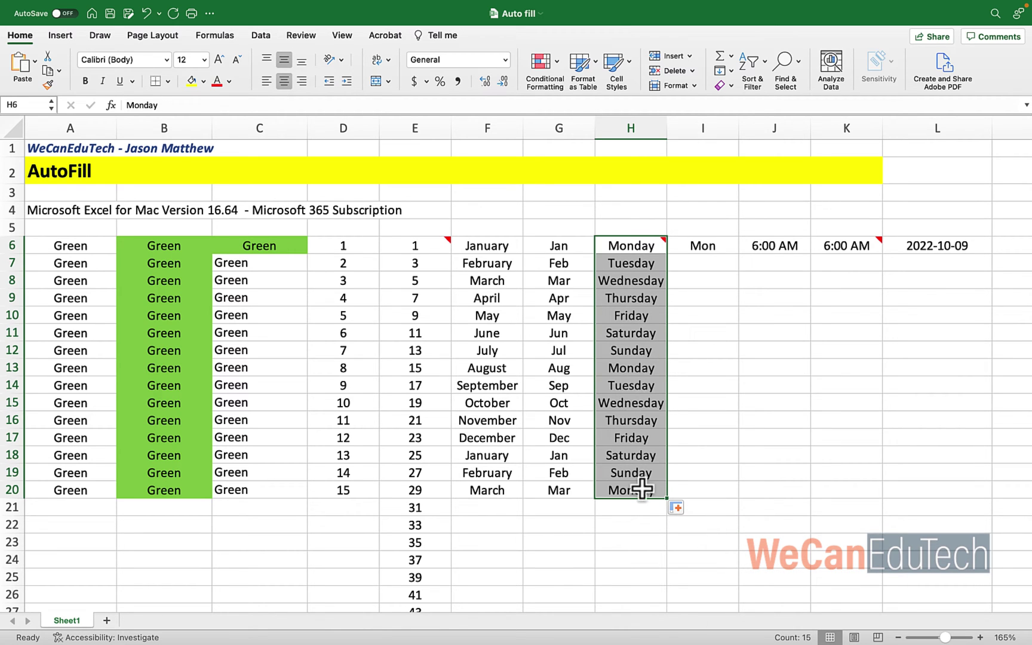
# Change the fill of the column H day names to Fill Weekdays.
pyautogui.click(686, 507)
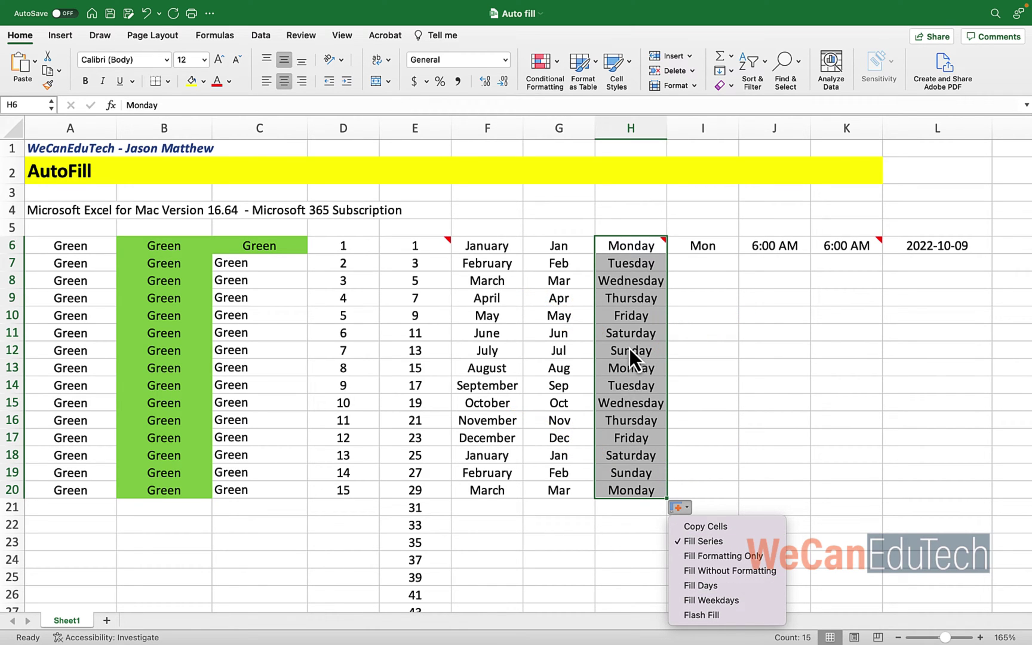
pyautogui.click(710, 599)
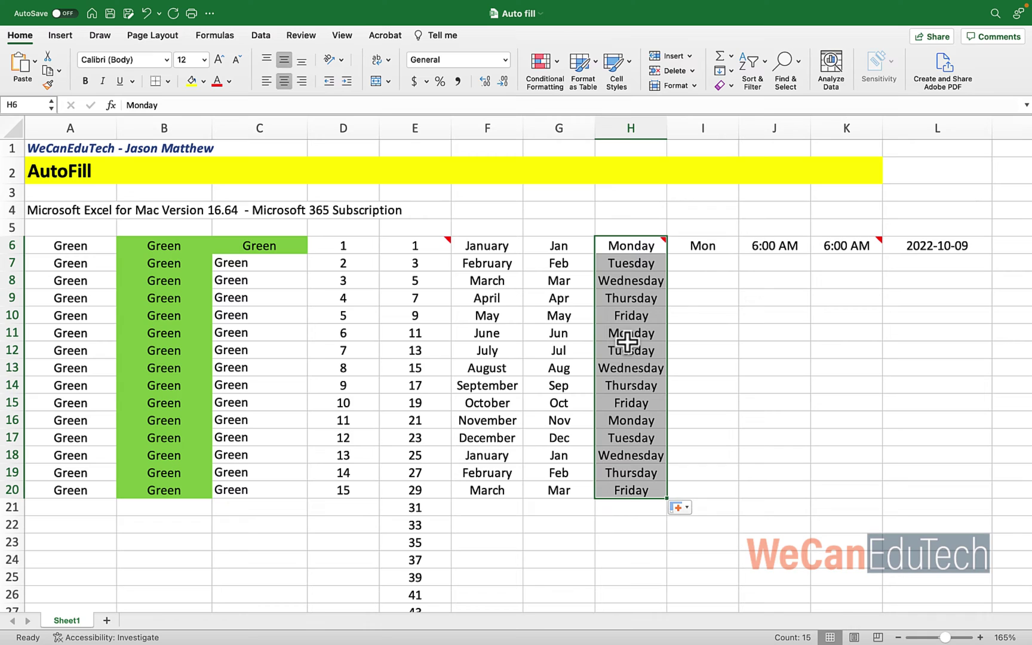
pyautogui.moveTo(661, 242)
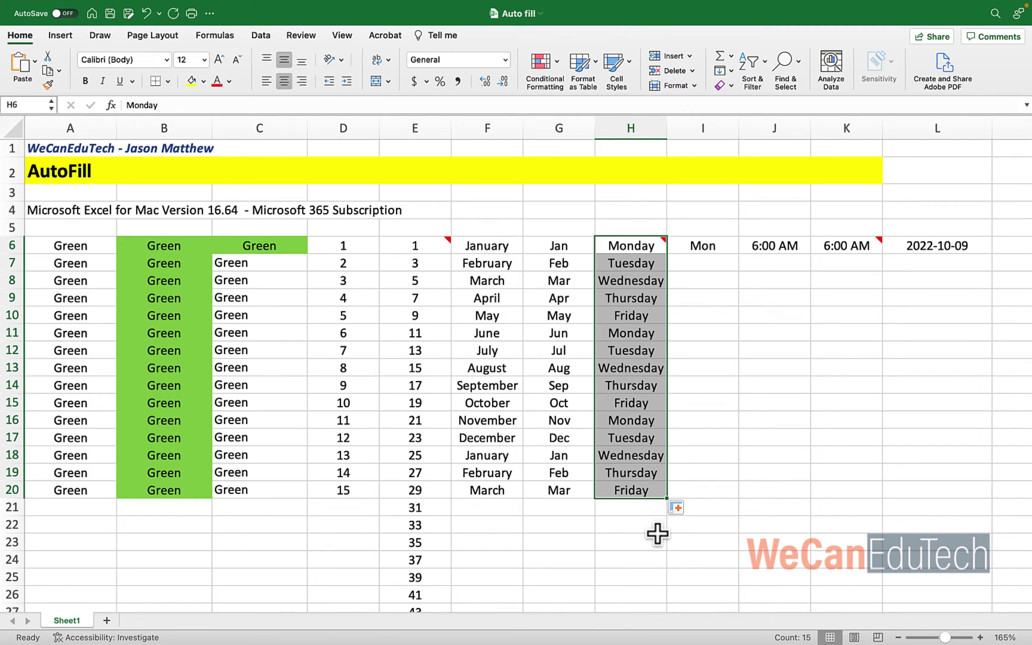
# Enter Monday in H22 and autofill the day names across row 22 through L22.
pyautogui.hscroll(6, 658, 533)
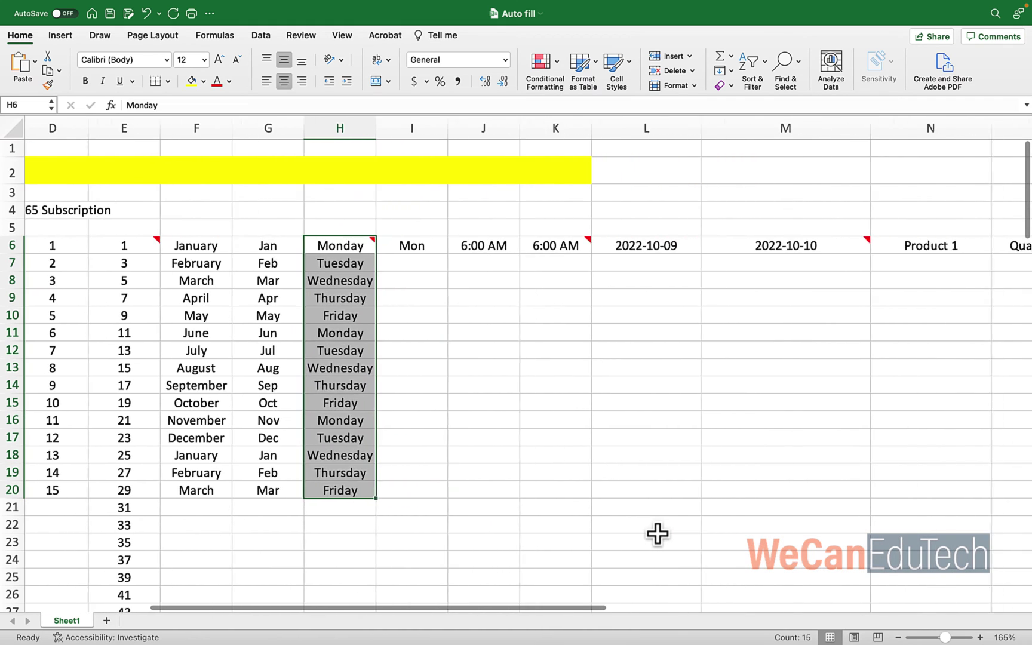
pyautogui.hscroll(4, 657, 534)
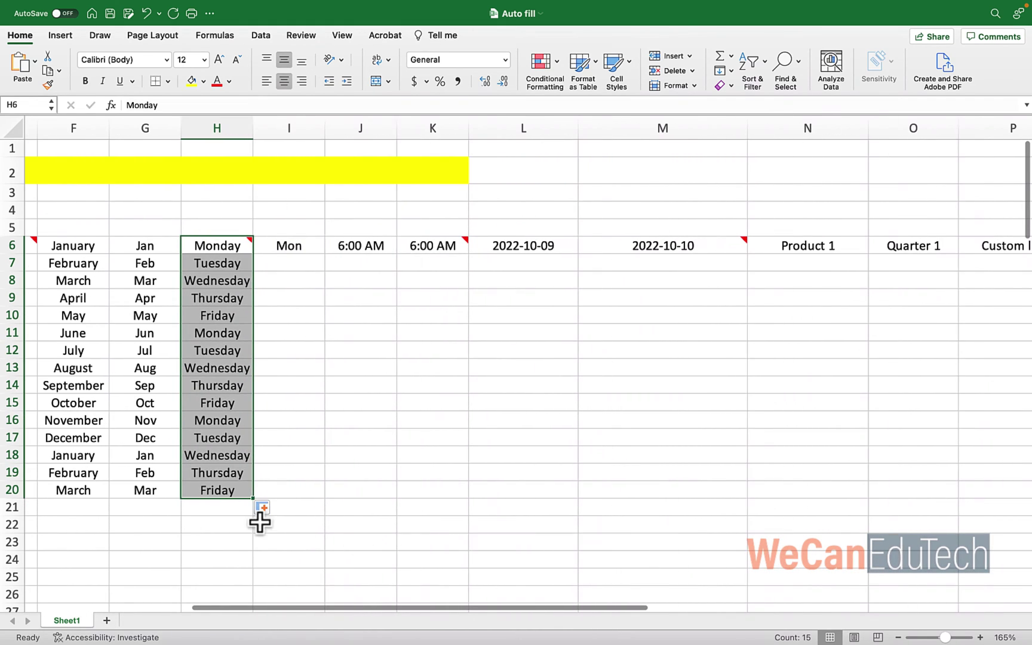
pyautogui.click(218, 524)
pyautogui.write('Monday')
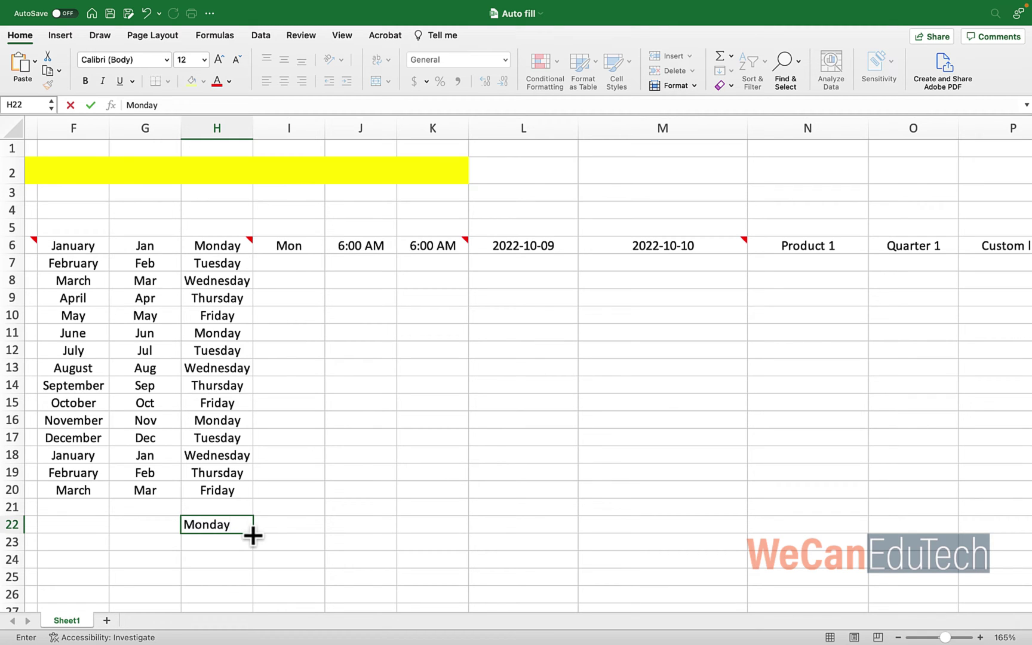
pyautogui.moveTo(253, 534); pyautogui.dragTo(547, 529)
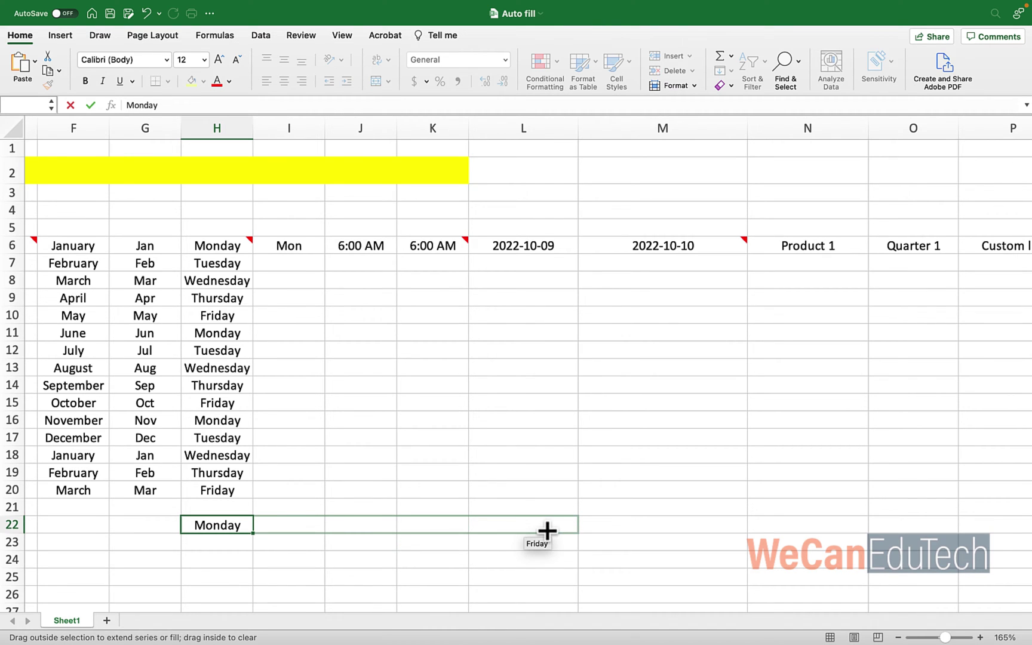
pyautogui.moveTo(547, 530); pyautogui.dragTo(547, 530)
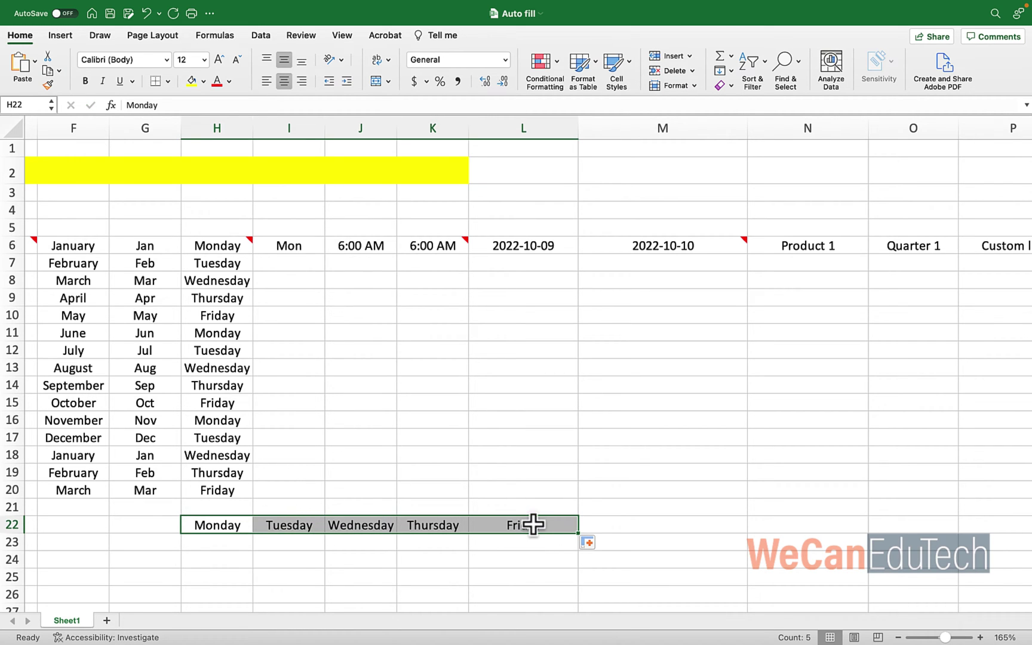
# Try the Copy Cells fill option on H22:L22 and switch back to Fill Series.
pyautogui.click(597, 543)
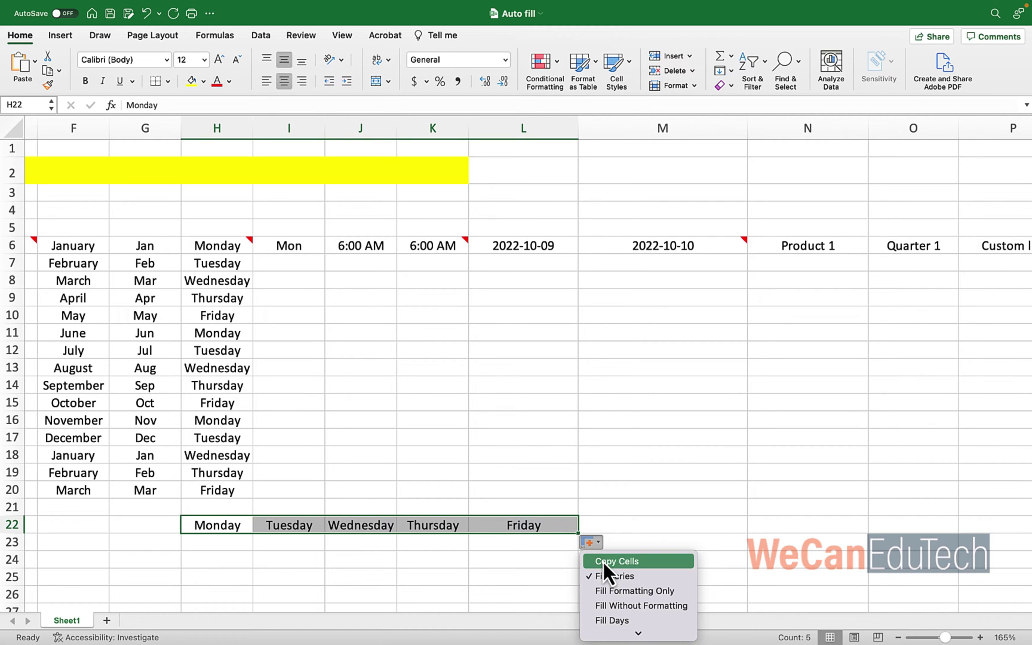
pyautogui.click(603, 562)
pyautogui.click(594, 546)
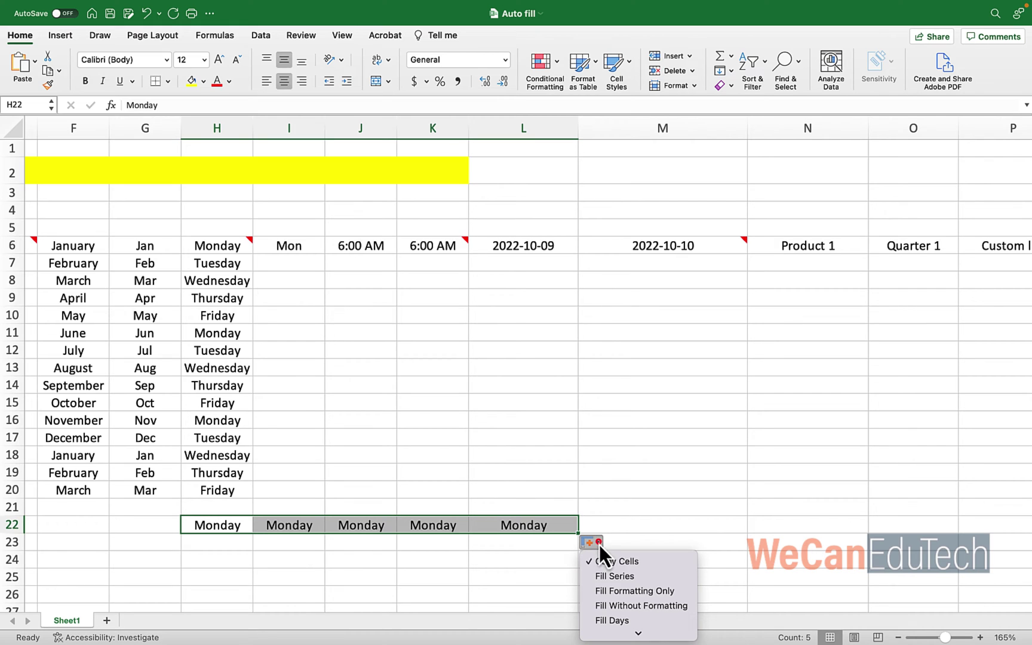
pyautogui.click(601, 574)
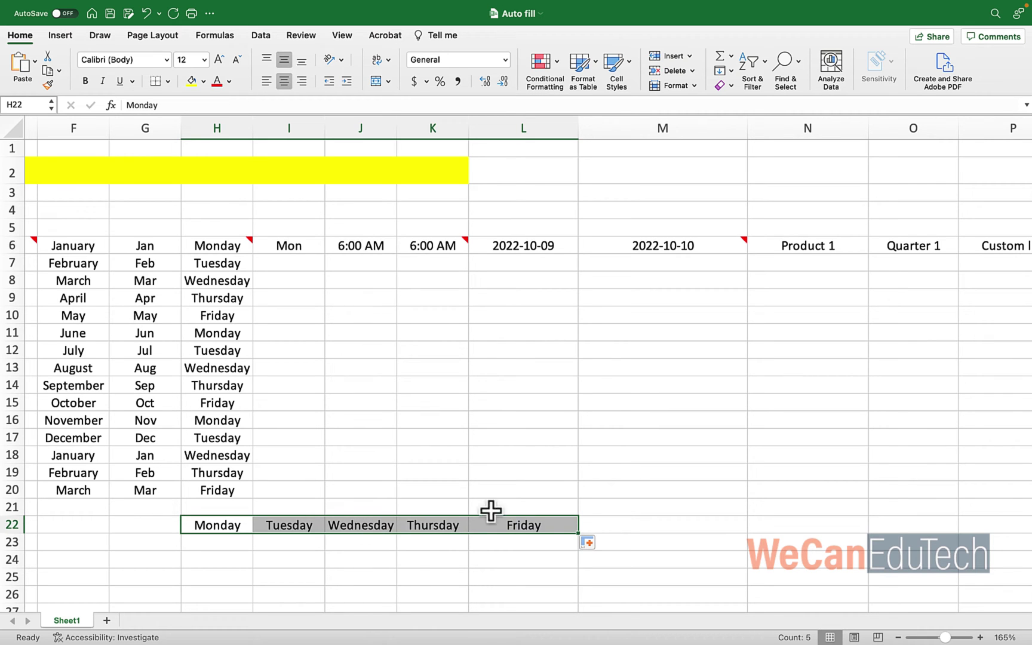
# Clear all contents and formatting from the row 22 day names in H22:L22.
pyautogui.click(730, 86)
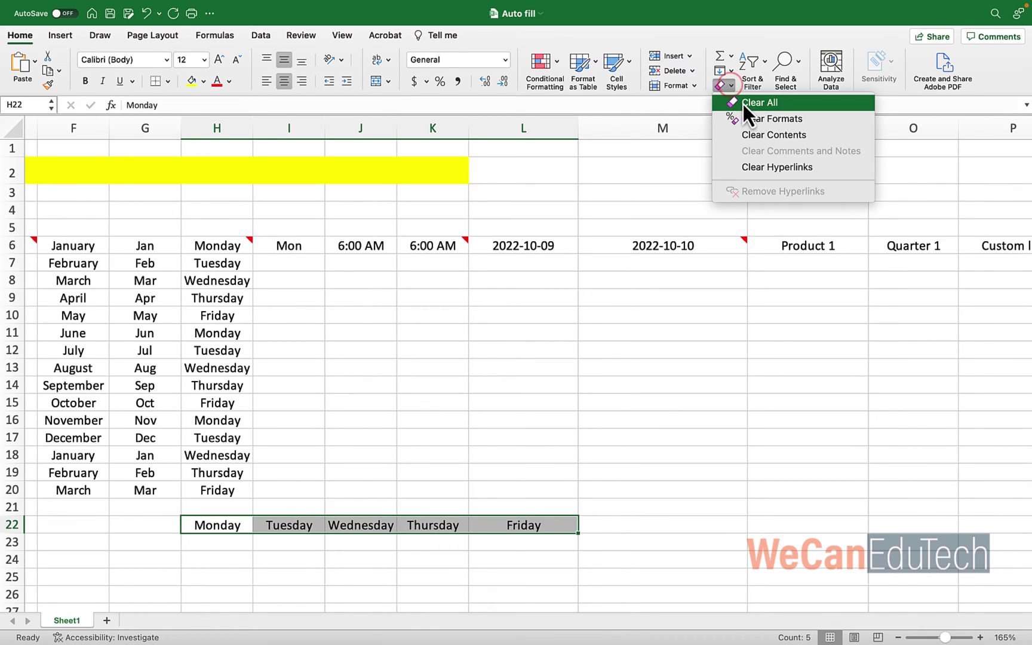
pyautogui.click(742, 102)
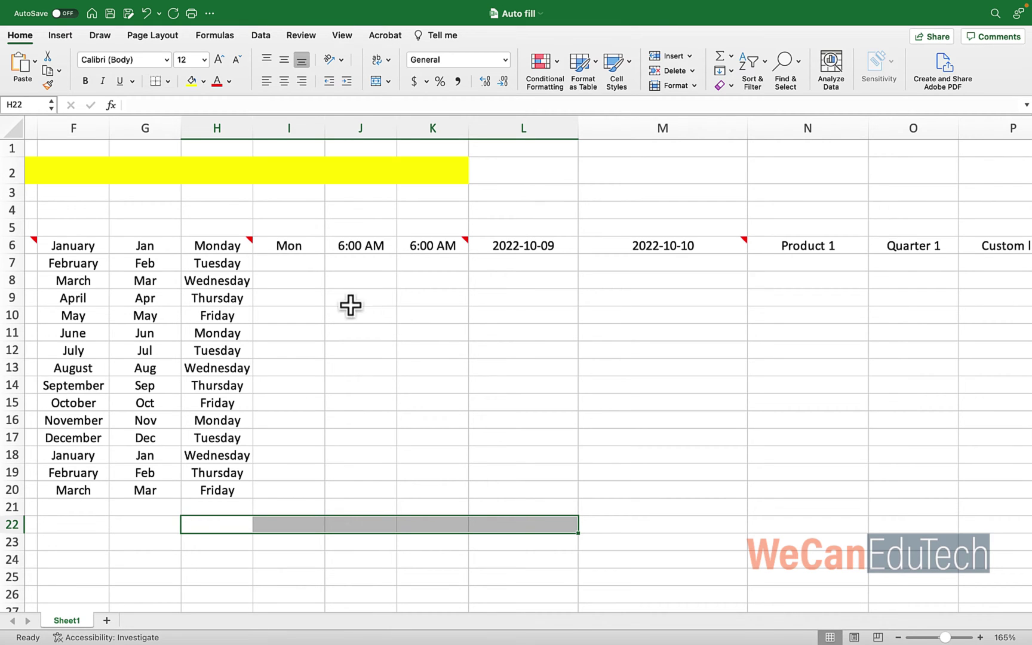
# Autofill the abbreviated day names from Mon in I6 down through I20 using the Fill Weekdays option.
pyautogui.click(295, 250)
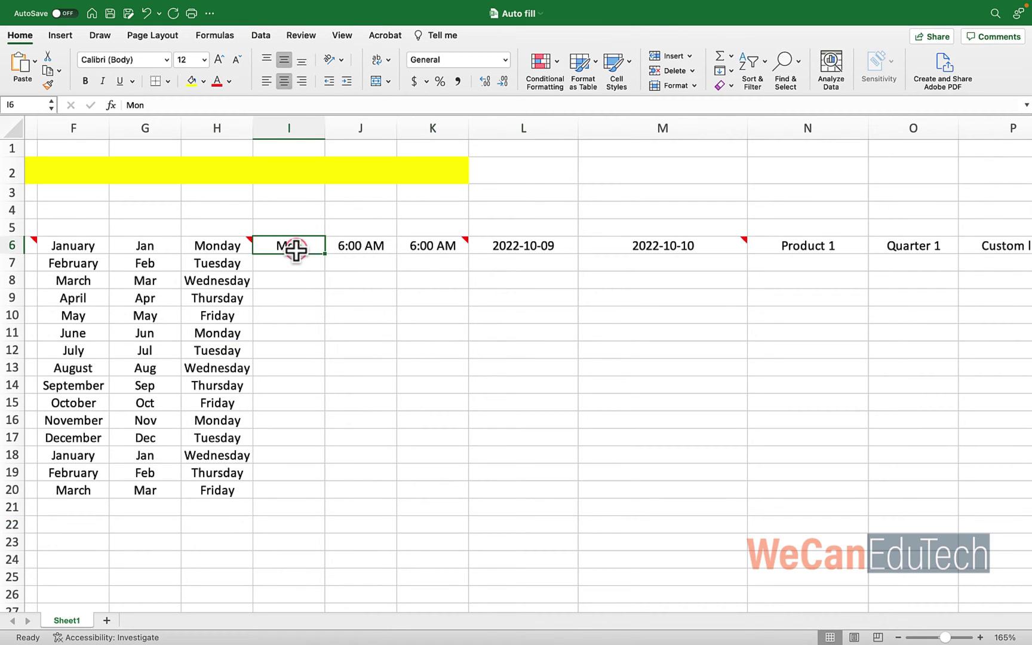
pyautogui.moveTo(325, 256); pyautogui.dragTo(326, 499)
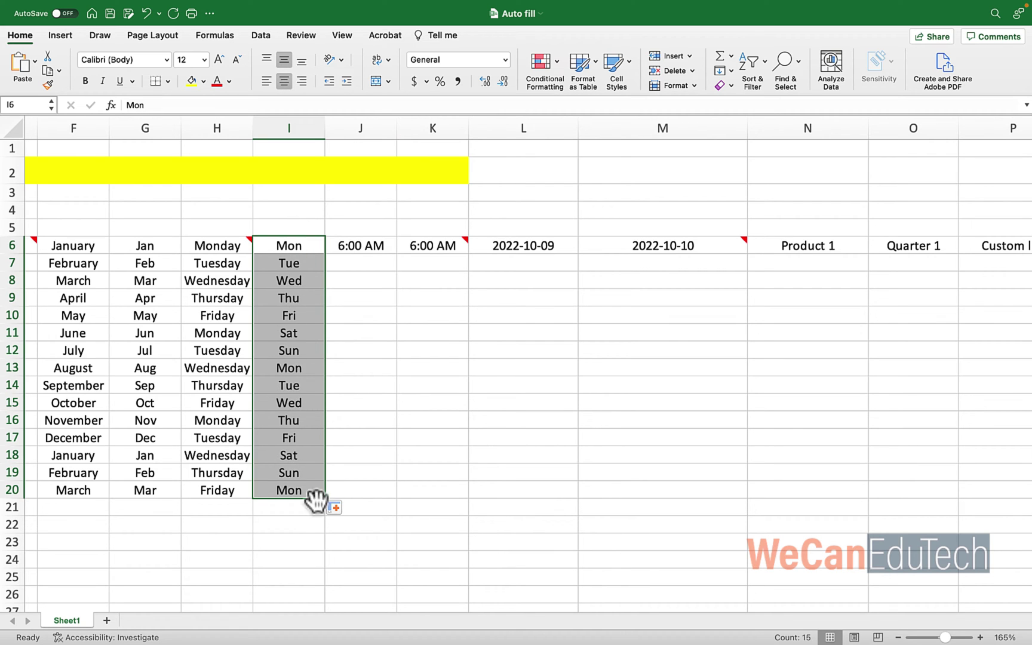
pyautogui.click(344, 509)
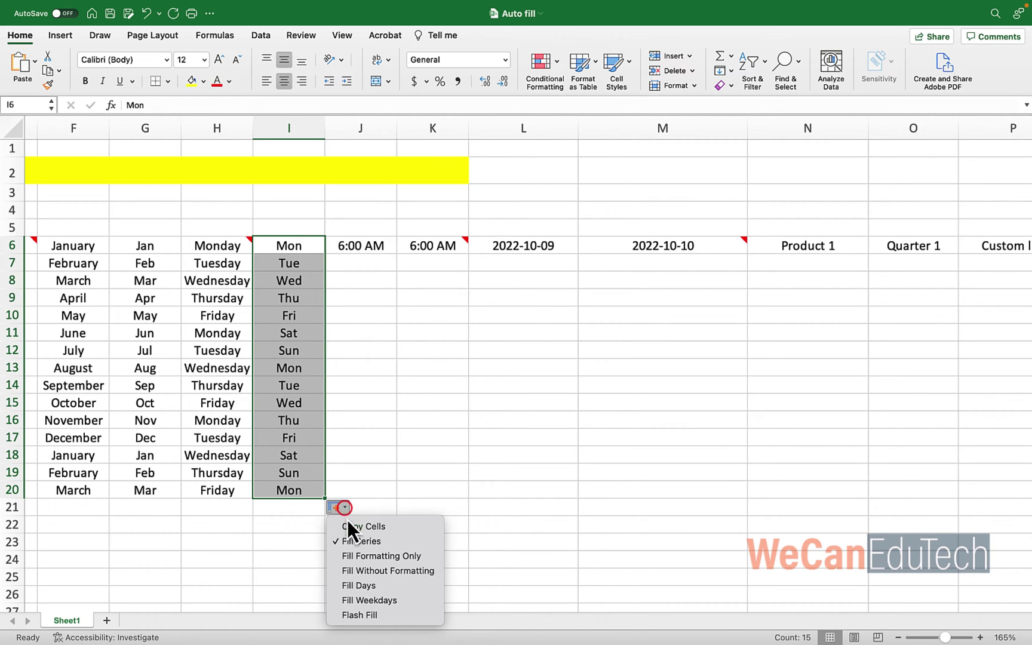
pyautogui.click(360, 600)
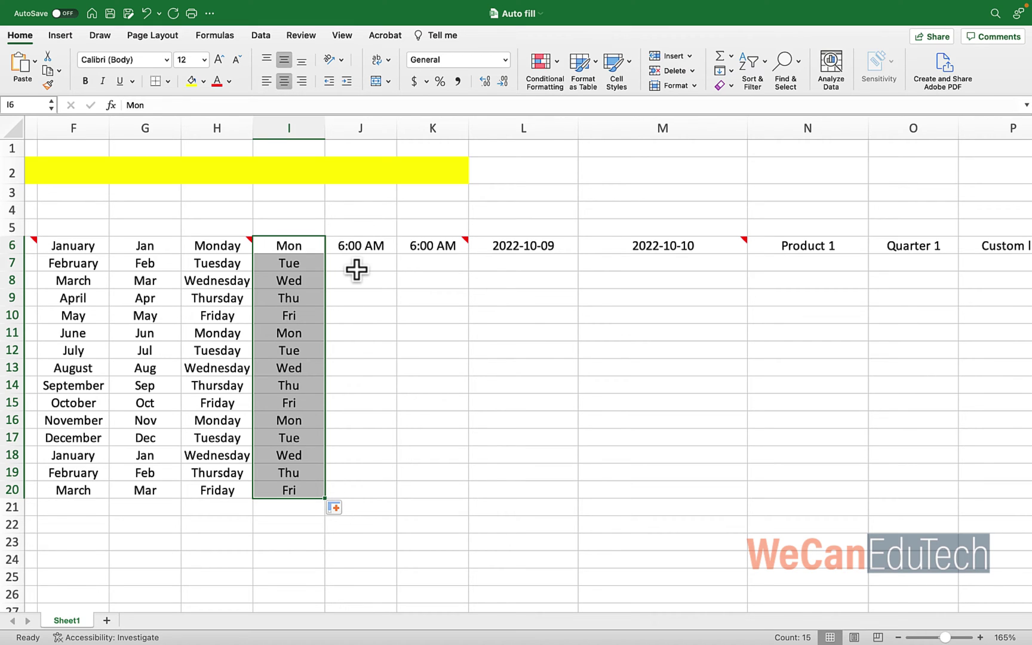
# Autofill hourly times from 6:00 AM in J6 down through J20, trying Copy Cells before switching back to Fill Series.
pyautogui.click(379, 244)
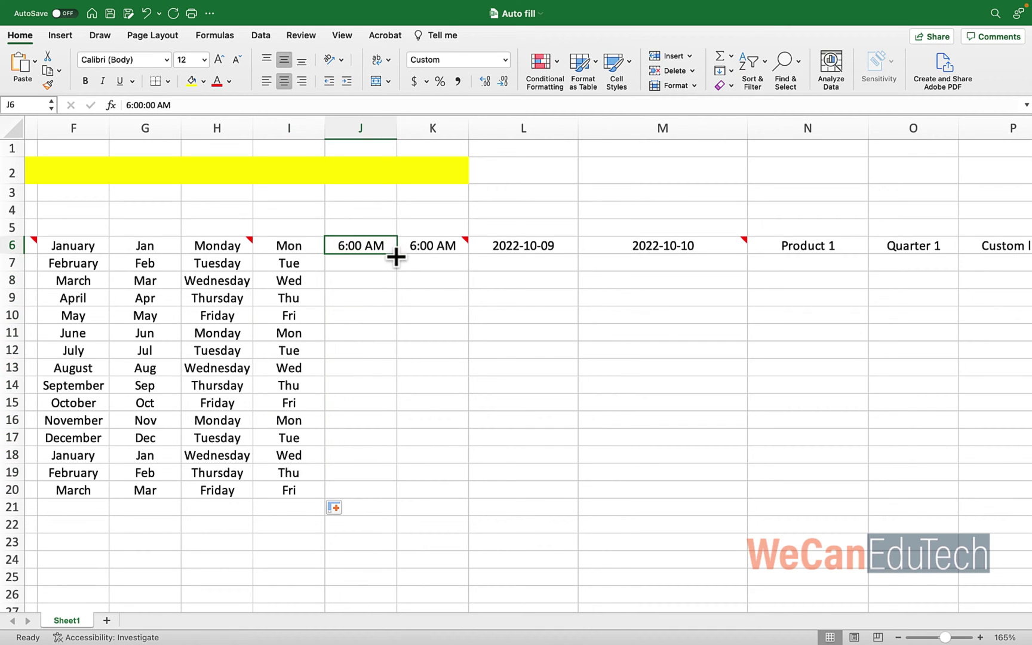
pyautogui.moveTo(396, 256); pyautogui.dragTo(383, 496)
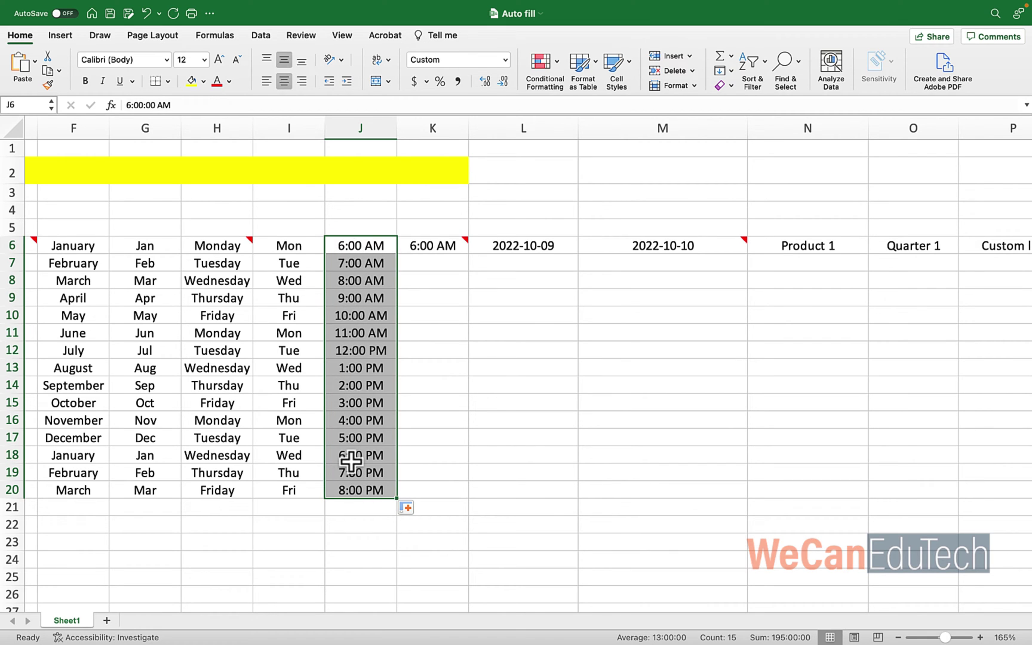
pyautogui.click(419, 507)
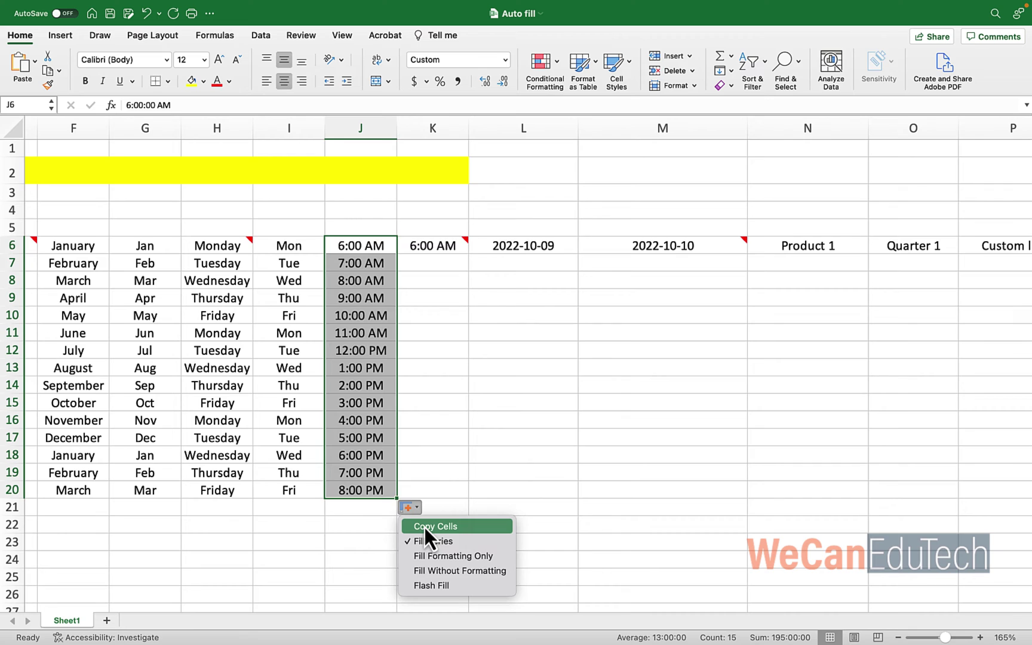
pyautogui.click(424, 526)
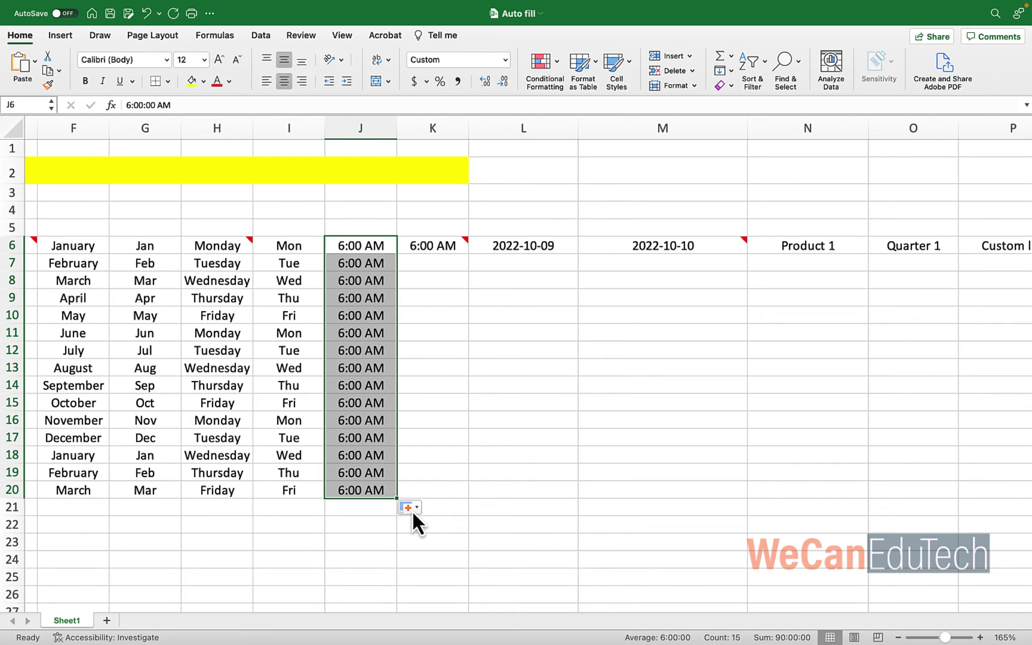
pyautogui.click(412, 509)
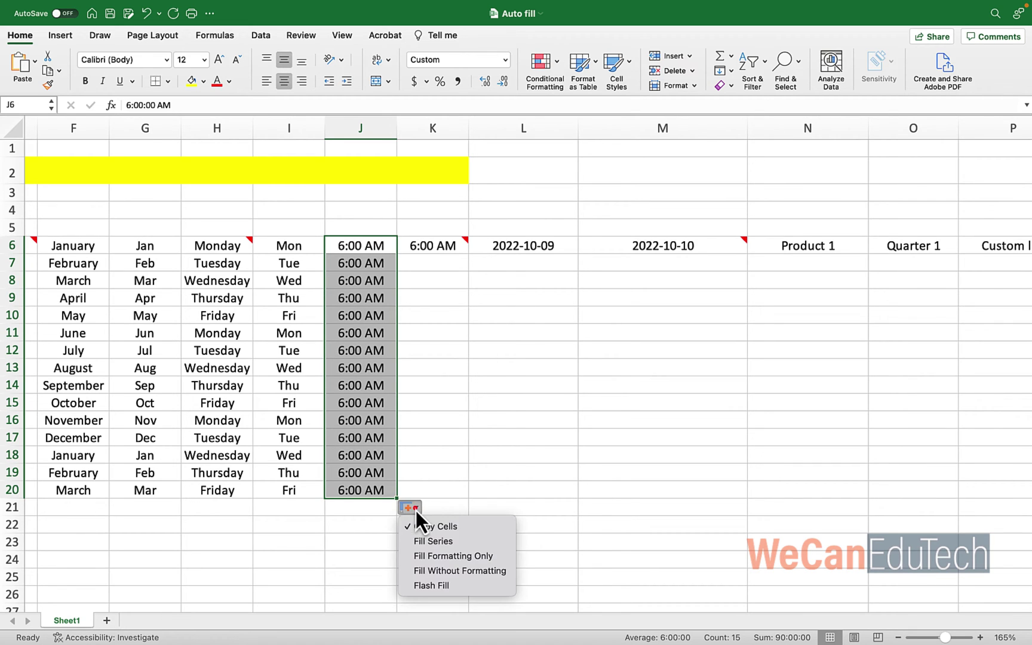
pyautogui.click(420, 541)
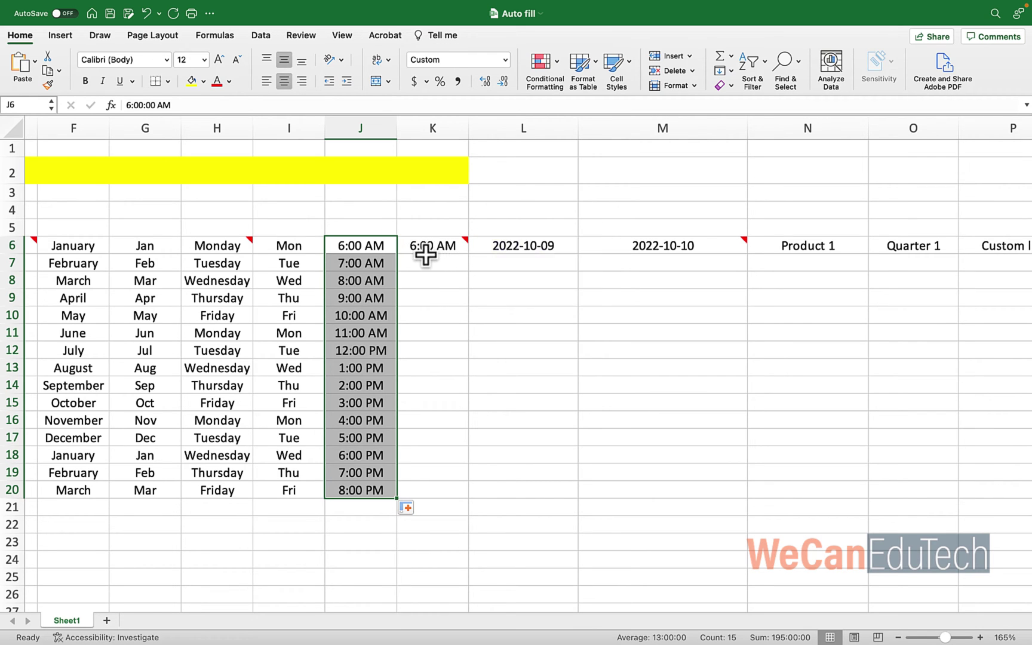
# Enter 6:30 AM in K7 and autofill half-hourly times from K6:K7 down through K20.
pyautogui.click(424, 264)
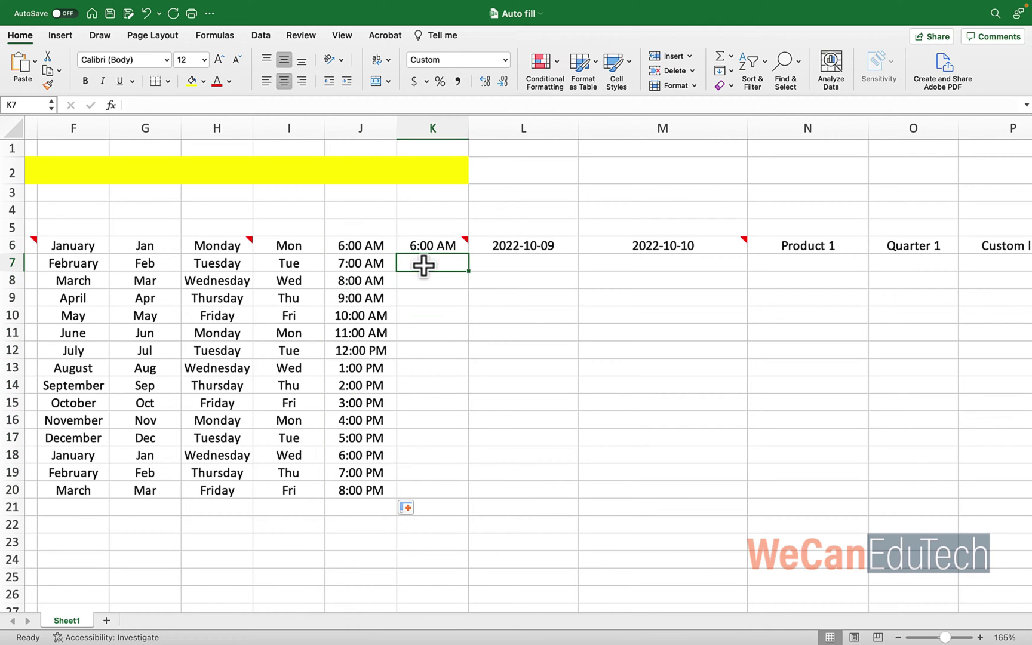
pyautogui.write('6:')
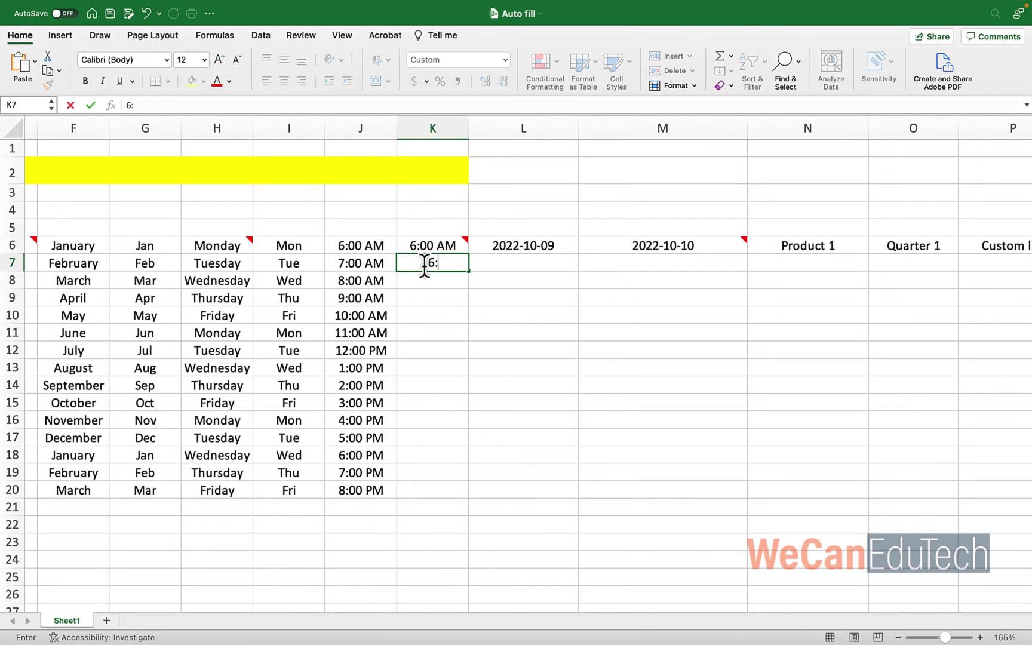
pyautogui.write('30 AM')
pyautogui.moveTo(417, 245)
pyautogui.moveTo(416, 245); pyautogui.dragTo(421, 261)
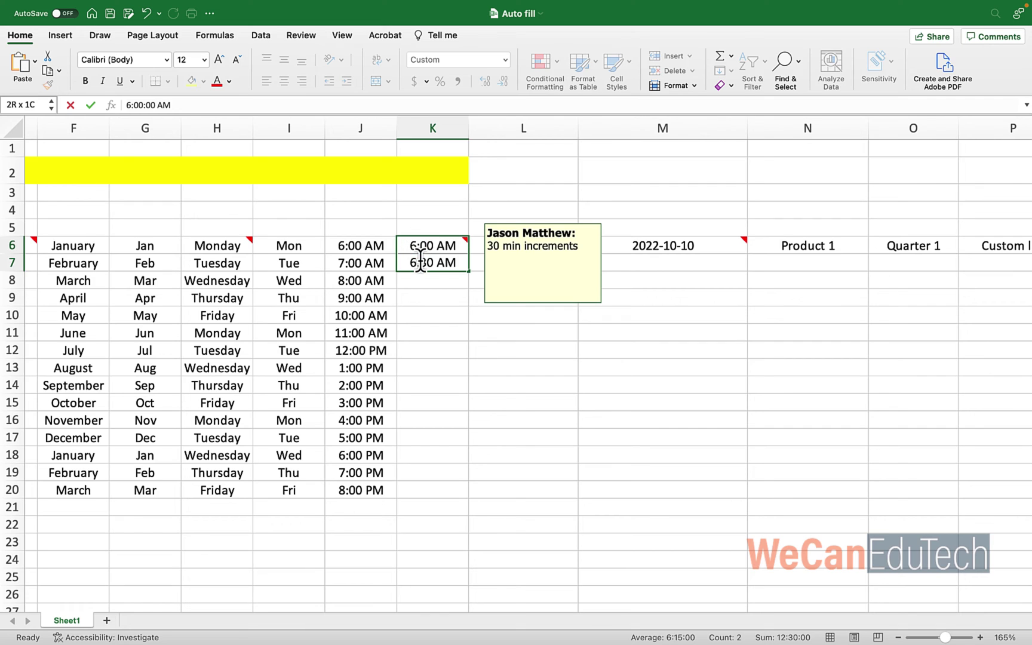
pyautogui.moveTo(421, 260); pyautogui.dragTo(420, 261)
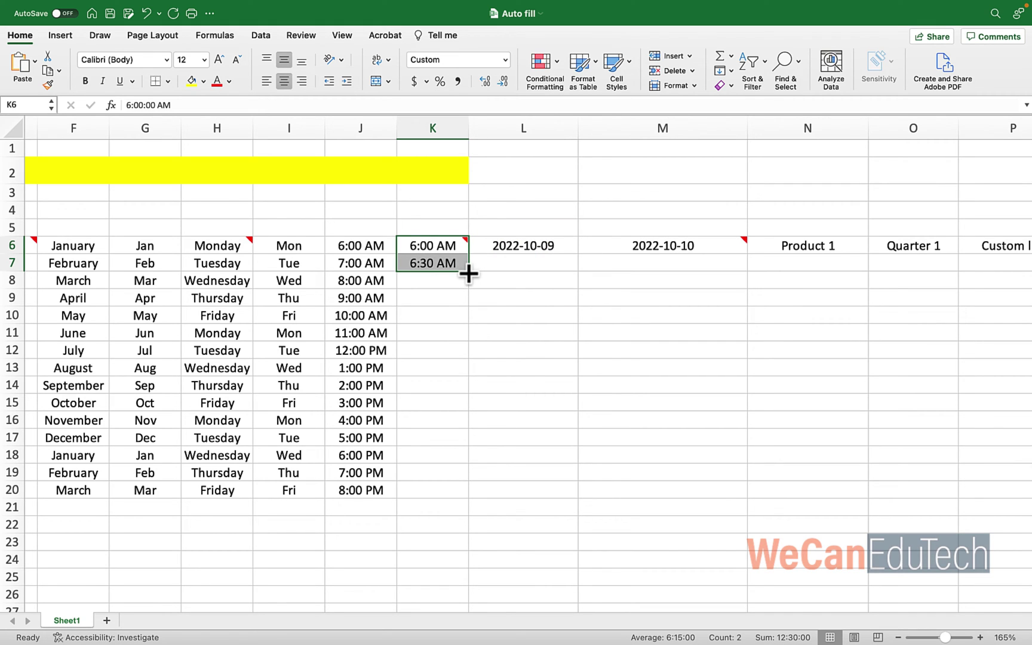
pyautogui.moveTo(469, 273); pyautogui.dragTo(476, 496)
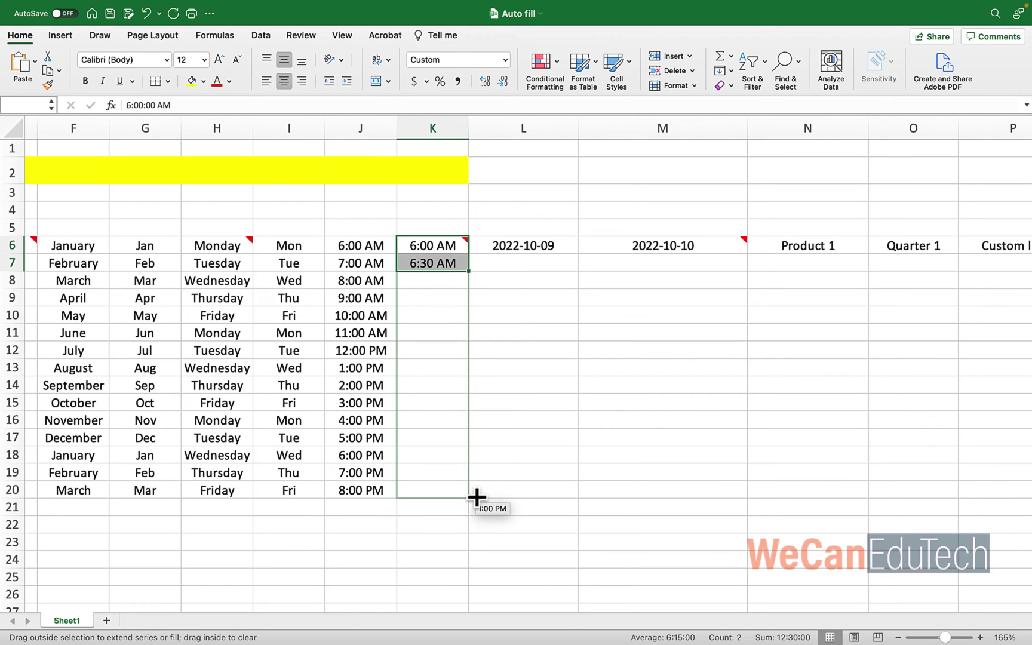
pyautogui.moveTo(477, 497); pyautogui.dragTo(477, 497)
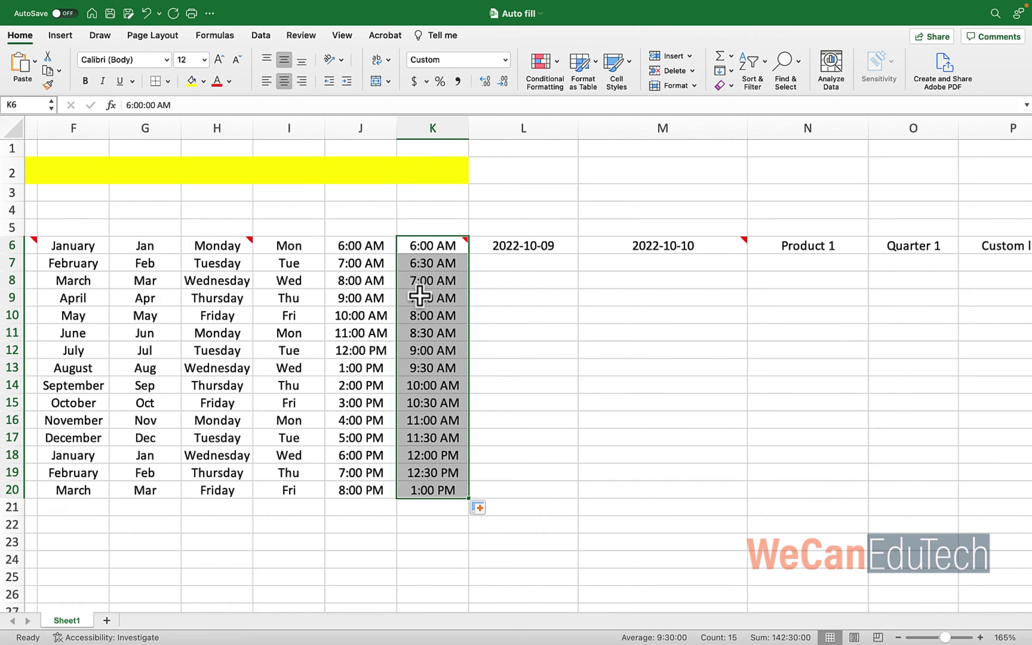
pyautogui.moveTo(416, 244)
# Autofill daily dates from 2022-10-09 in L6 down through L20, then format them as Long Date with column L fitted to its contents.
pyautogui.click(552, 246)
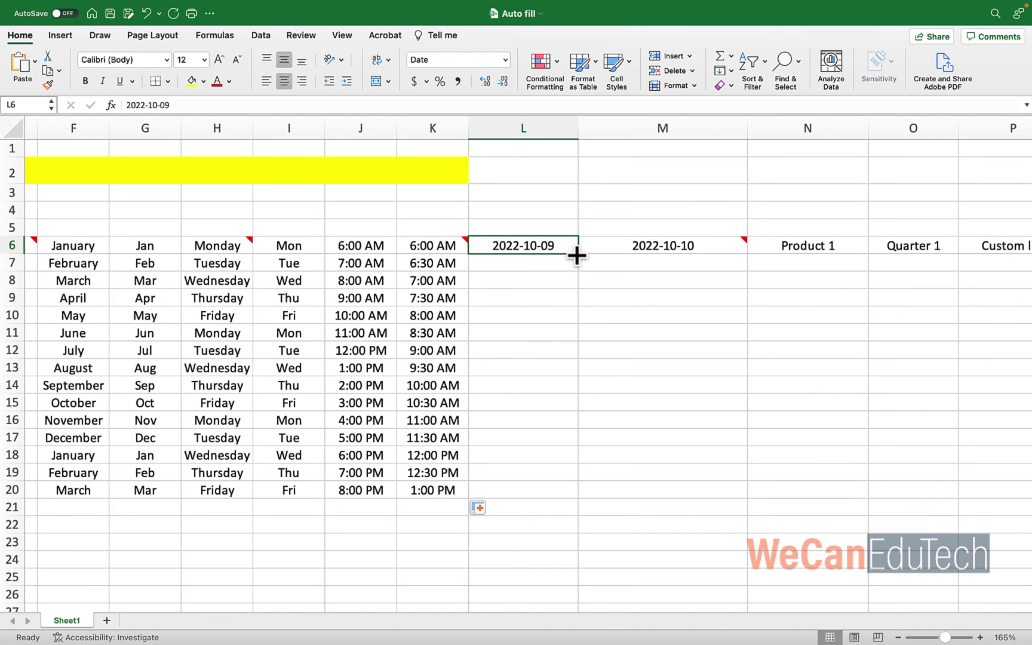
pyautogui.moveTo(576, 256); pyautogui.dragTo(564, 490)
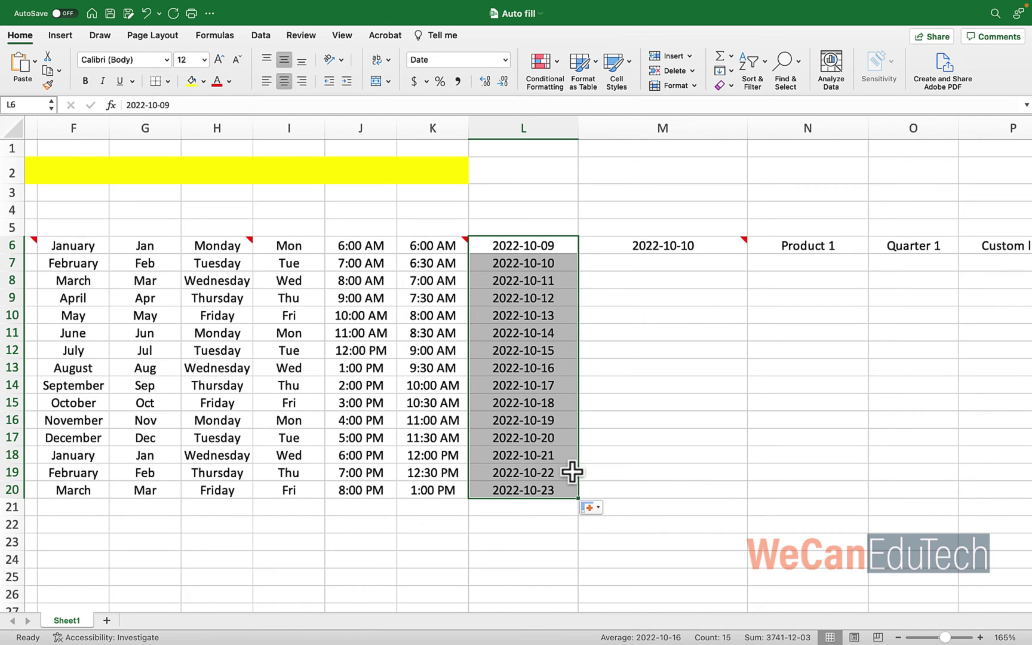
pyautogui.click(503, 62)
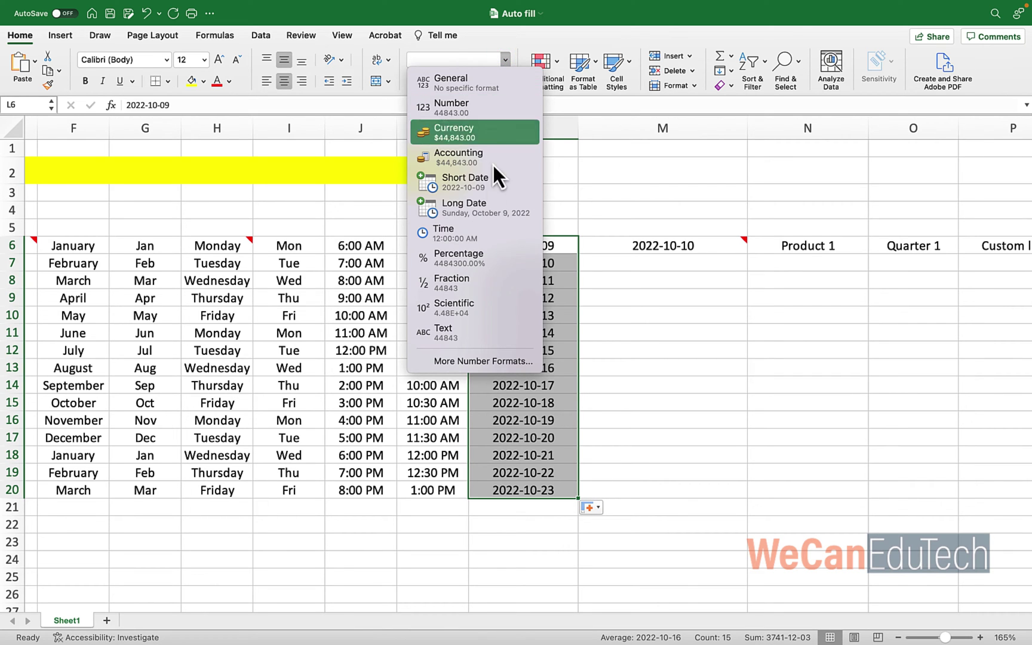
pyautogui.click(487, 209)
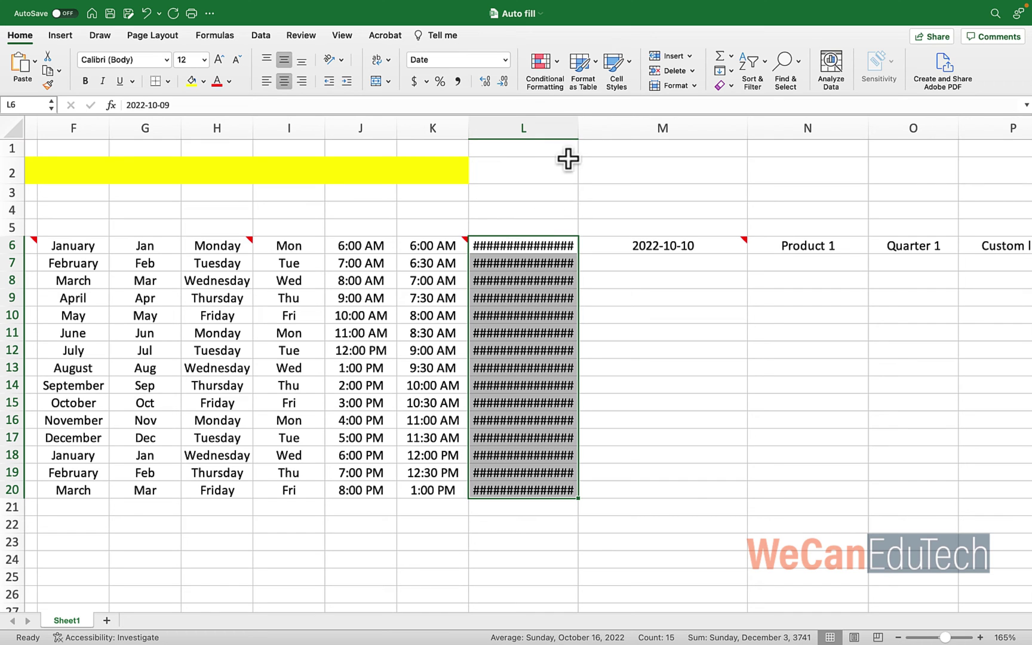
pyautogui.doubleClick(578, 128)
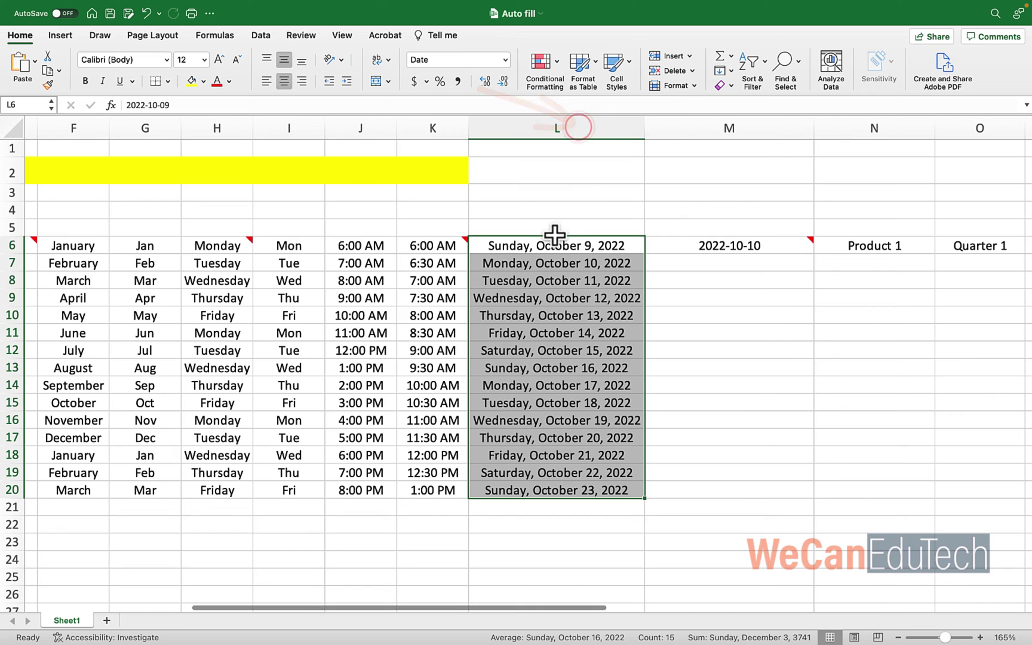
# Refill the long dates from L6 down through L20, trying Copy Cells before switching back to Fill Series.
pyautogui.click(517, 244)
pyautogui.moveTo(644, 253); pyautogui.dragTo(644, 499)
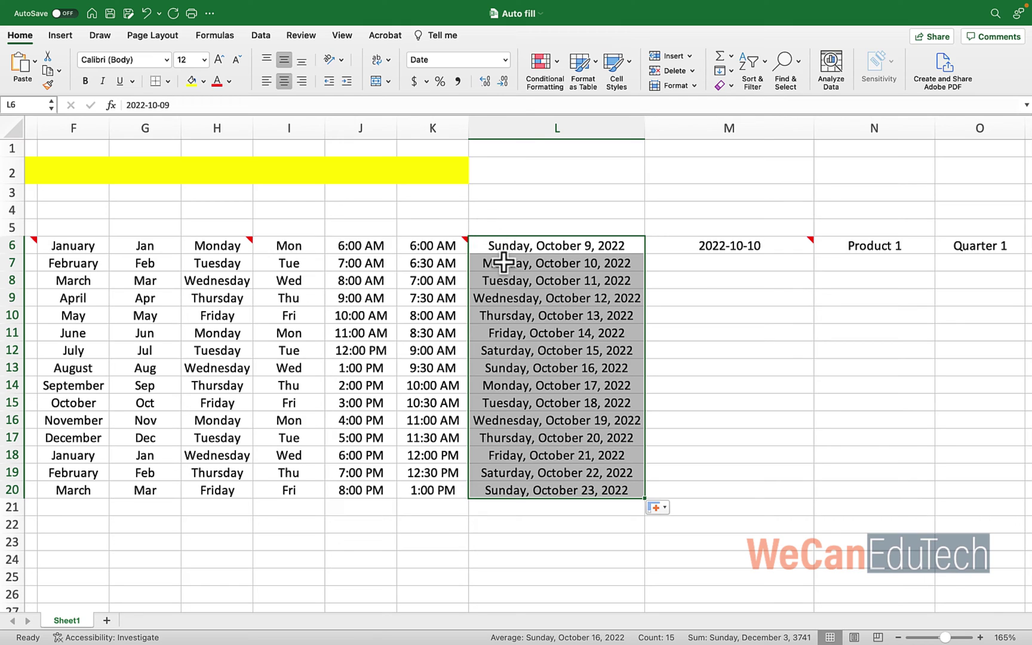
pyautogui.click(663, 509)
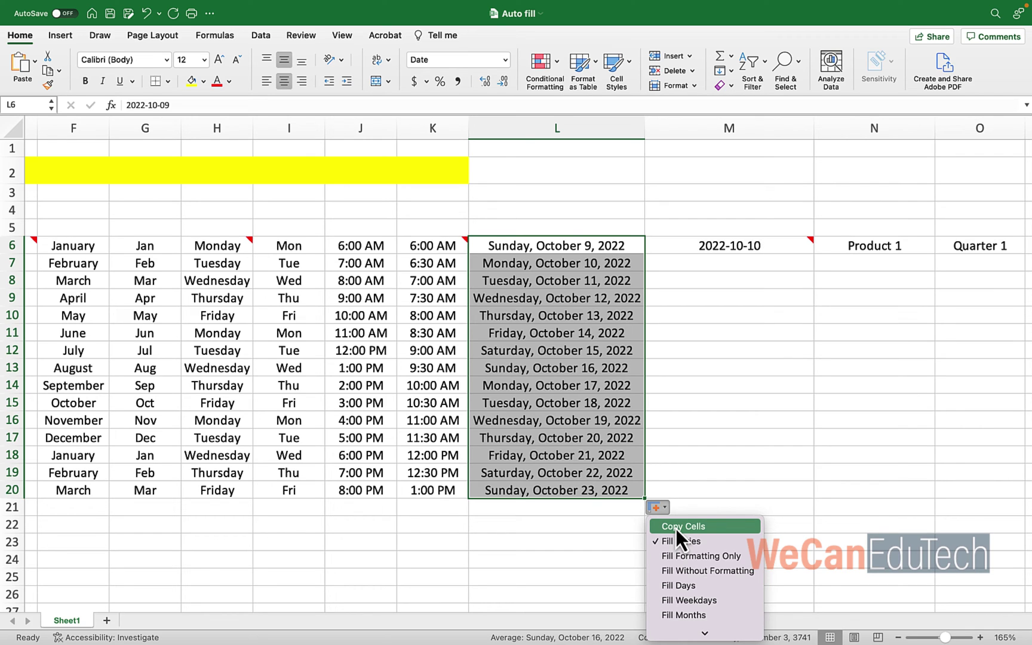
pyautogui.click(676, 528)
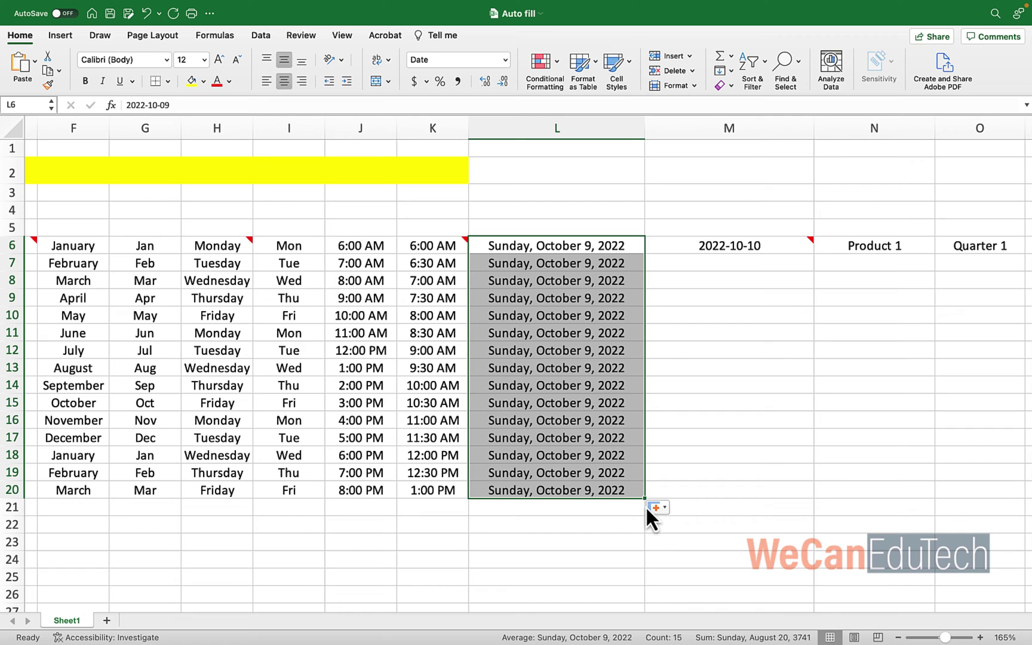
pyautogui.click(654, 507)
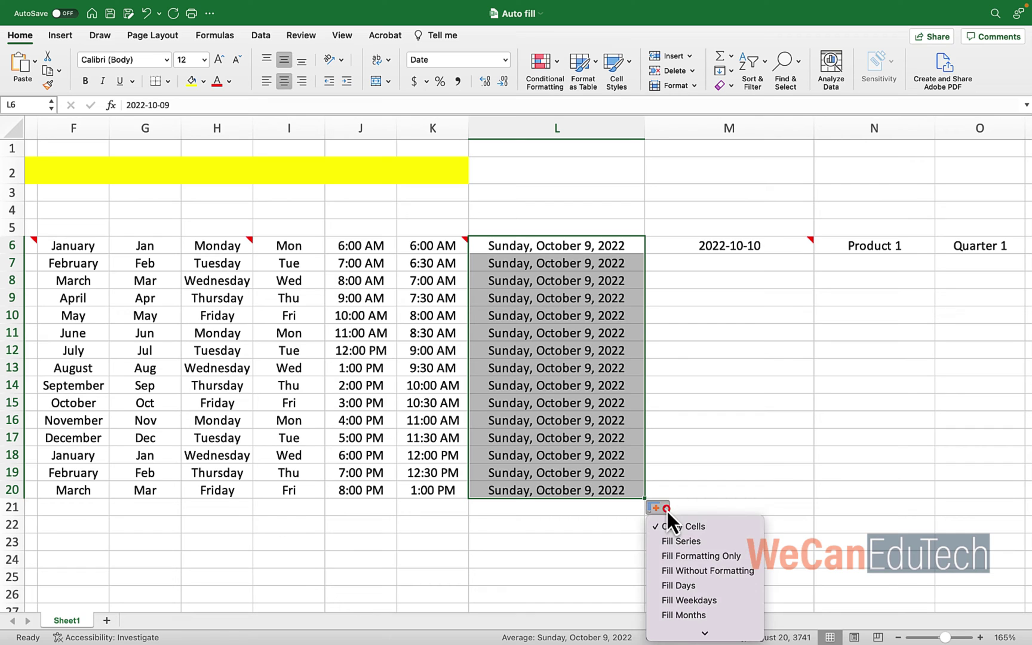
pyautogui.click(674, 541)
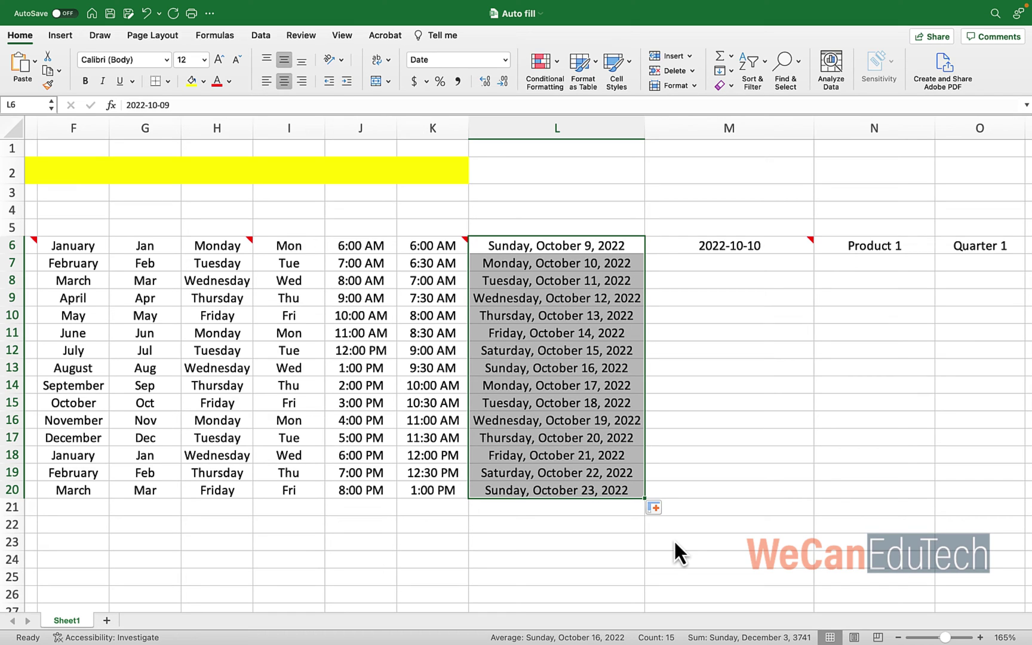
# Try the Fill Weekdays and Fill Months options on L6:L20 and fit column L to the longer dates.
pyautogui.click(661, 507)
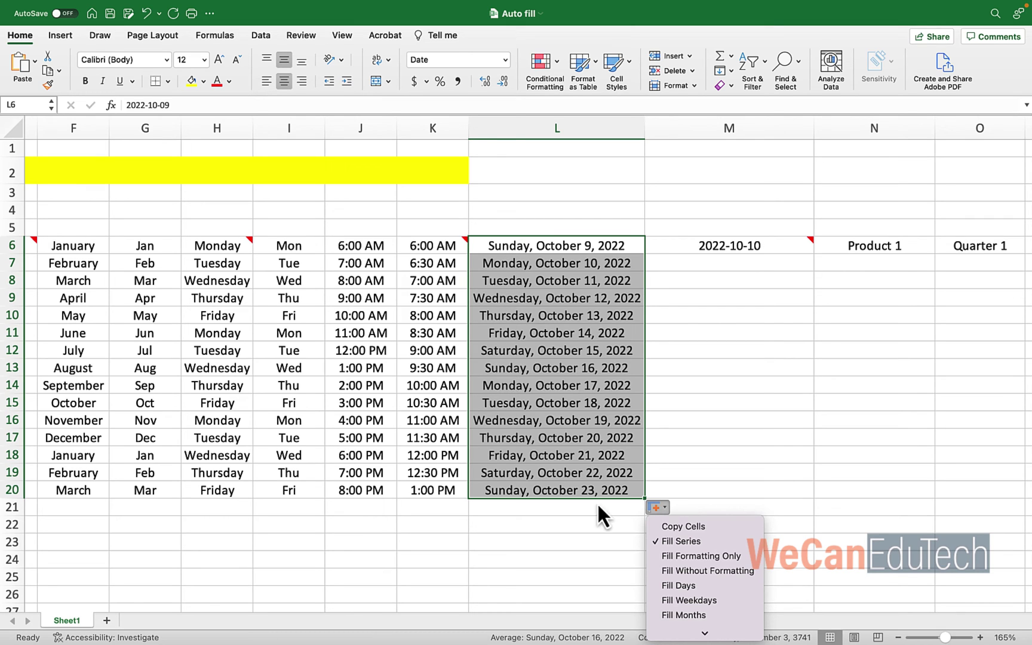
pyautogui.click(689, 600)
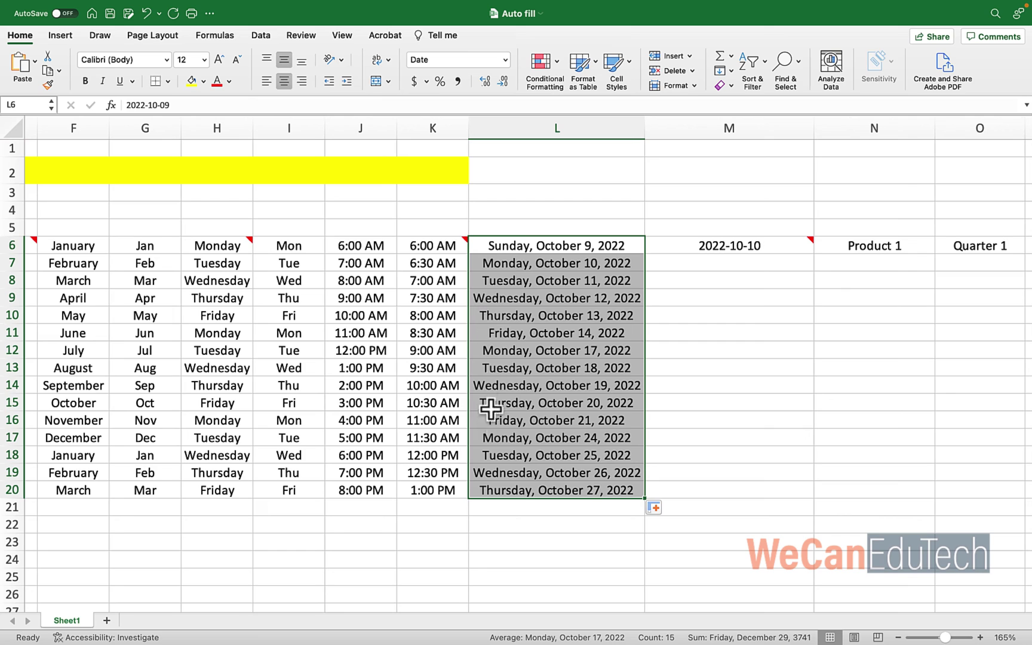
pyautogui.click(665, 512)
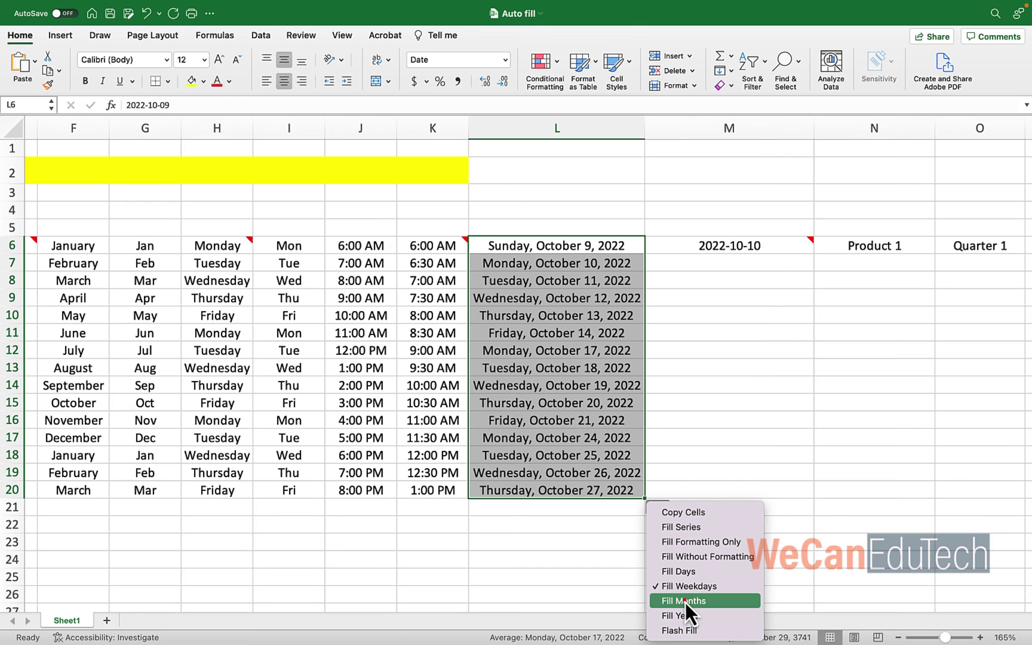
pyautogui.click(685, 600)
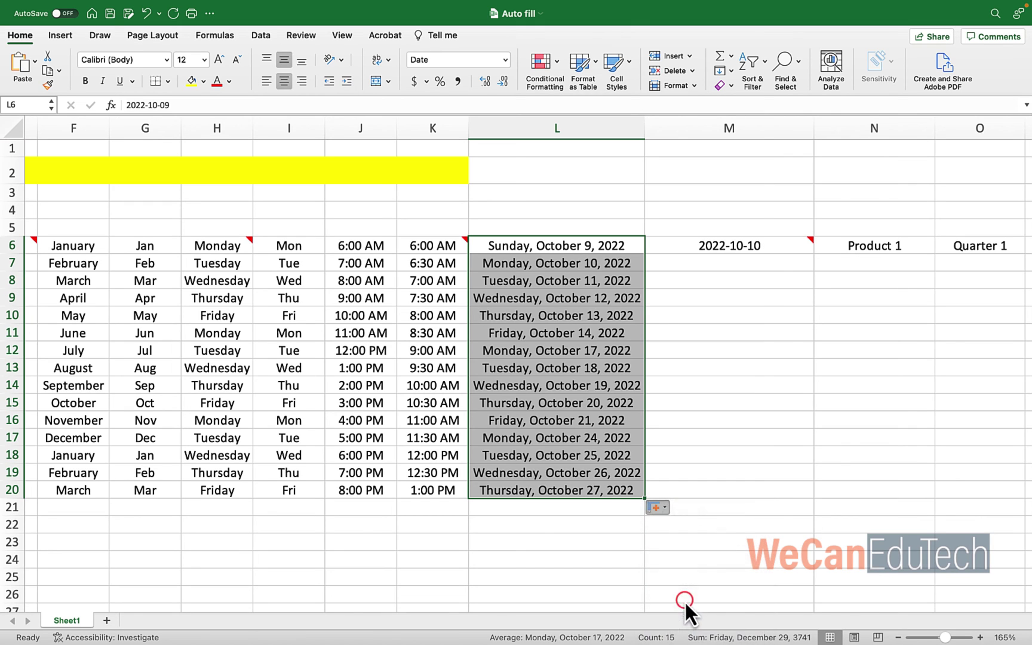
pyautogui.doubleClick(646, 126)
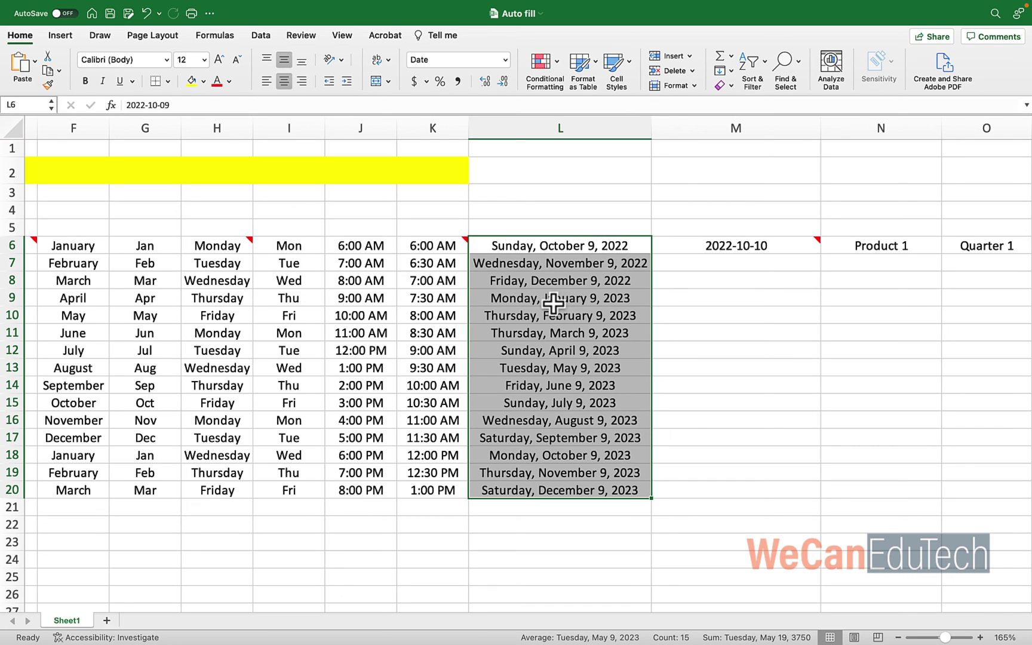
# Apply the Fill Years option to the filled long dates in L6:L20.
pyautogui.click(669, 508)
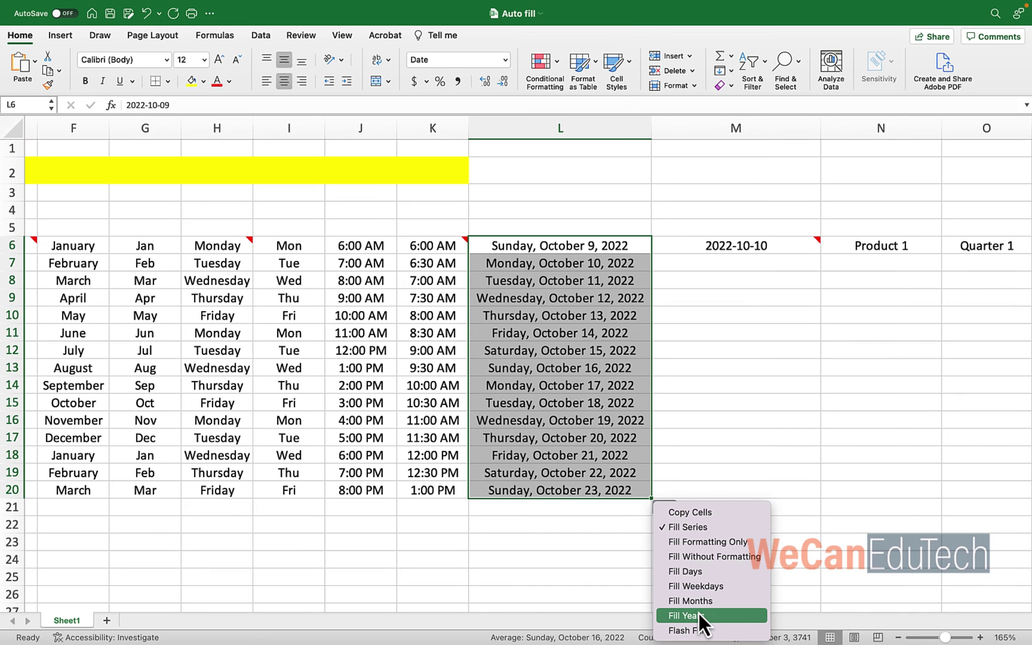
pyautogui.click(698, 615)
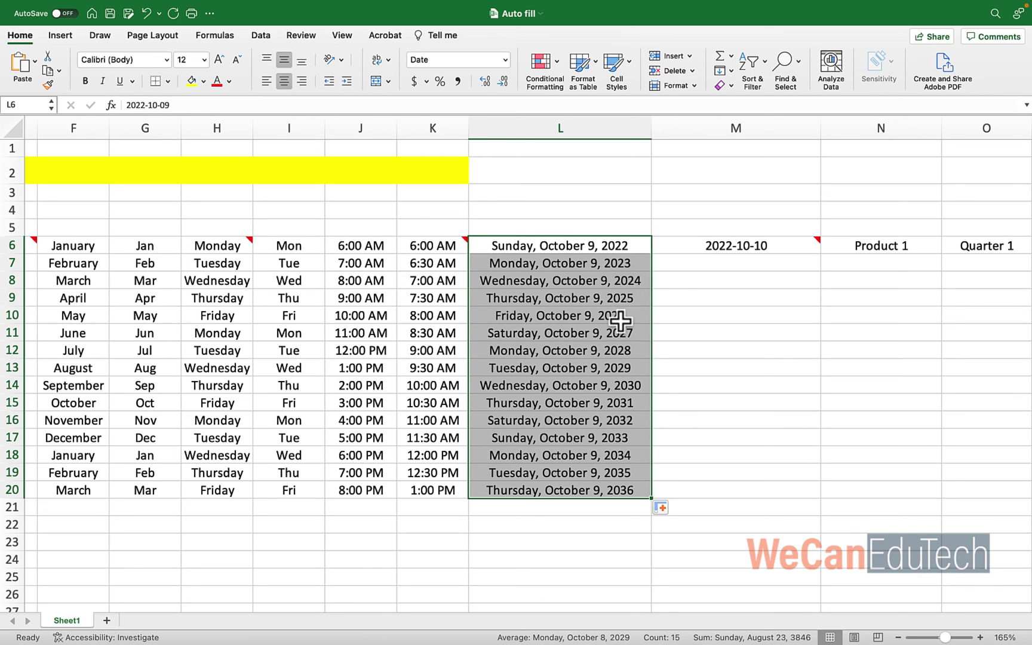
# Check the note on M6 and enter the following Monday's date, 2022-10-17, in M7.
pyautogui.hscroll(10, 619, 423)
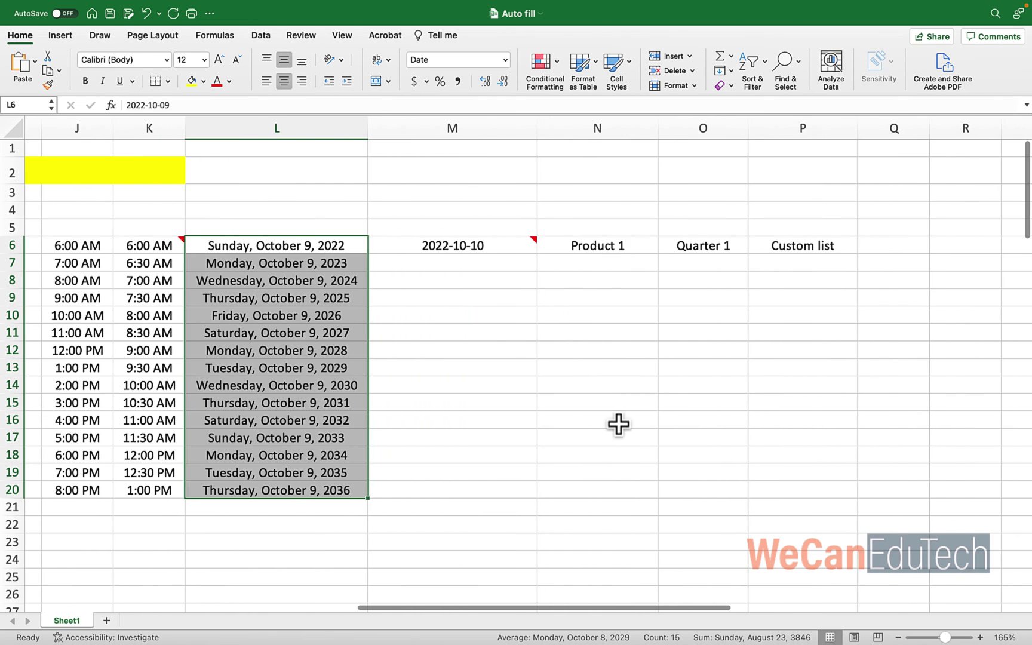
pyautogui.hscroll(3, 618, 423)
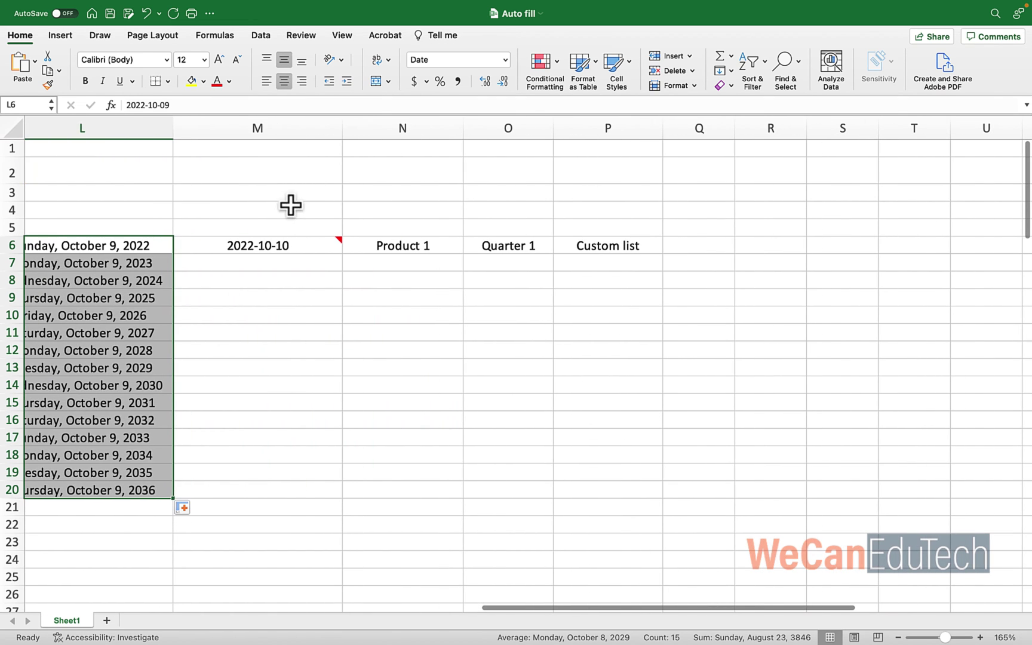
pyautogui.moveTo(340, 242)
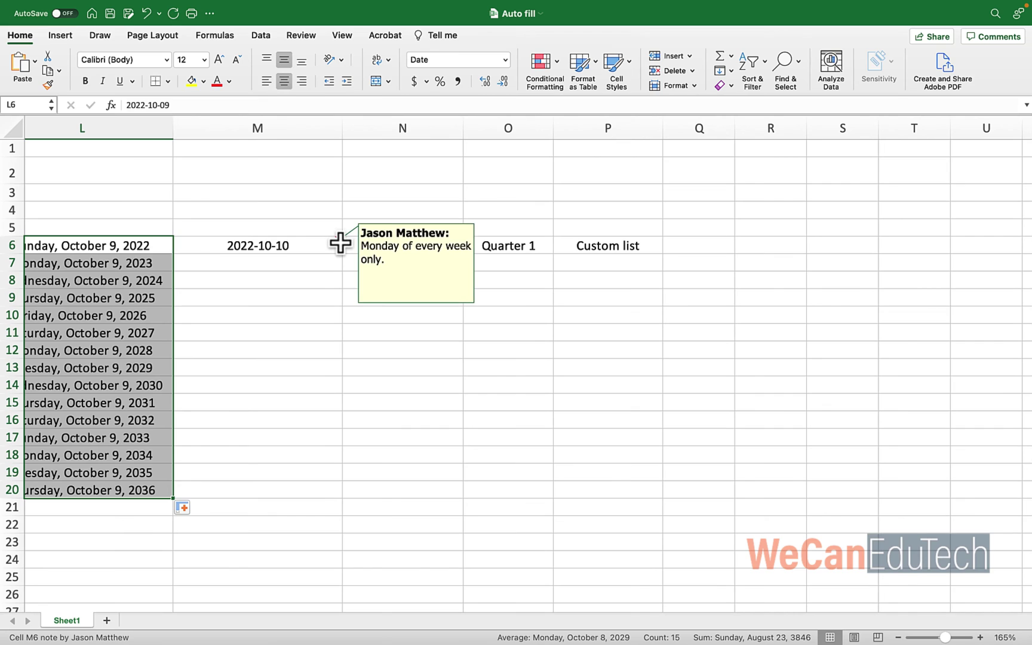
pyautogui.hscroll(2, 340, 243)
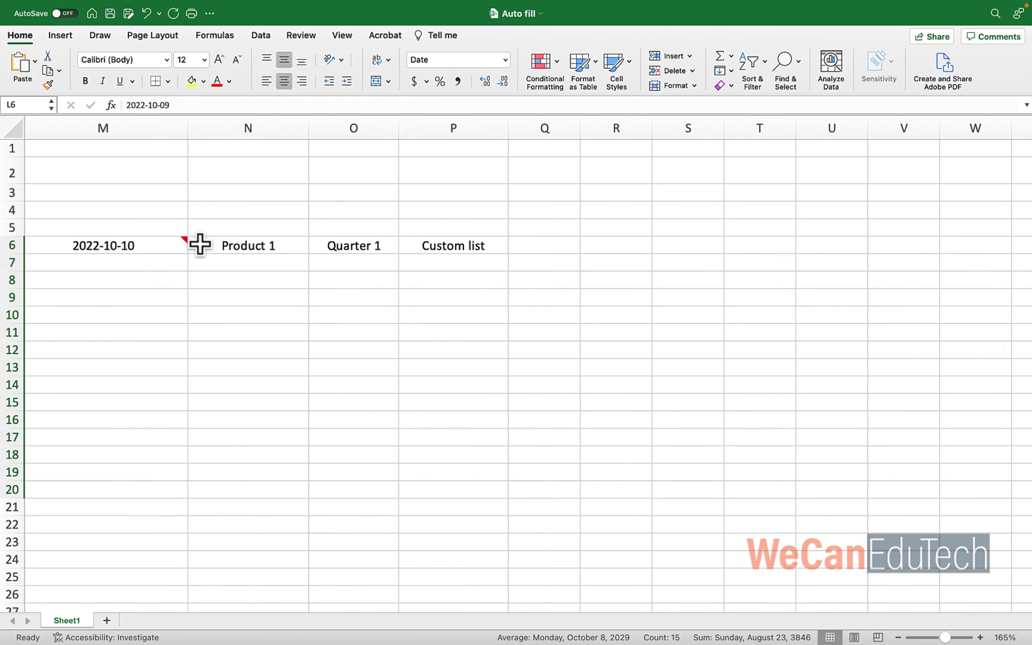
pyautogui.moveTo(185, 242)
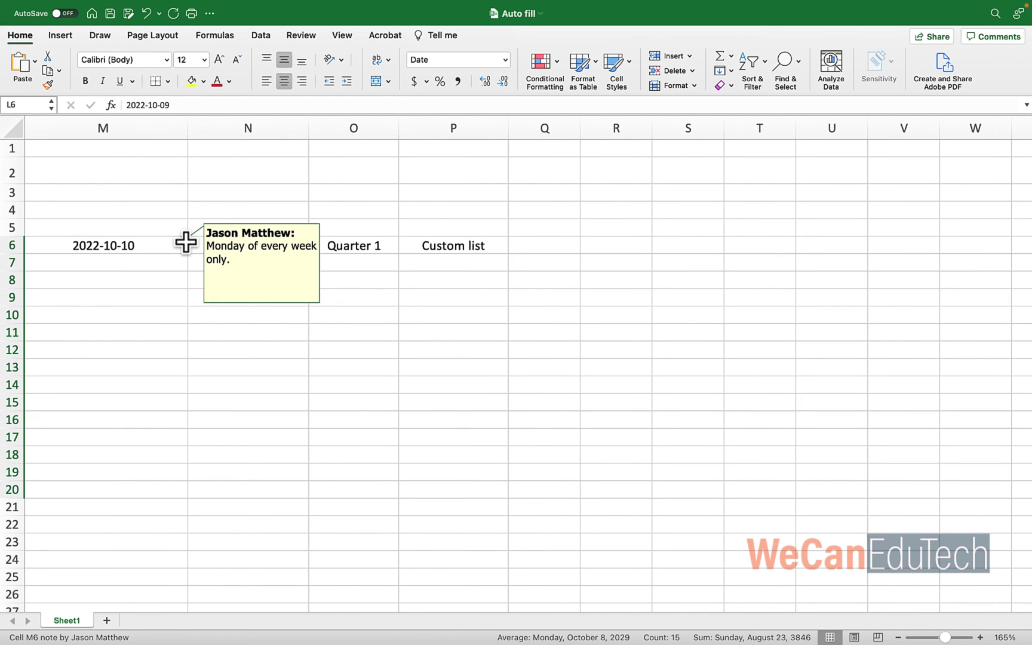
pyautogui.click(185, 242)
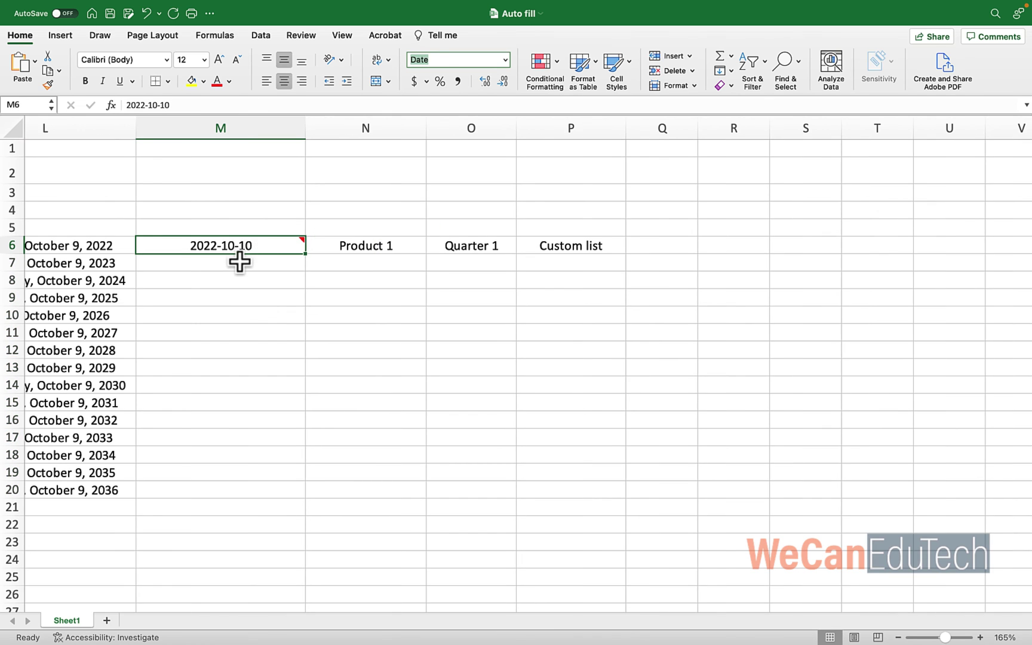
pyautogui.moveTo(207, 254)
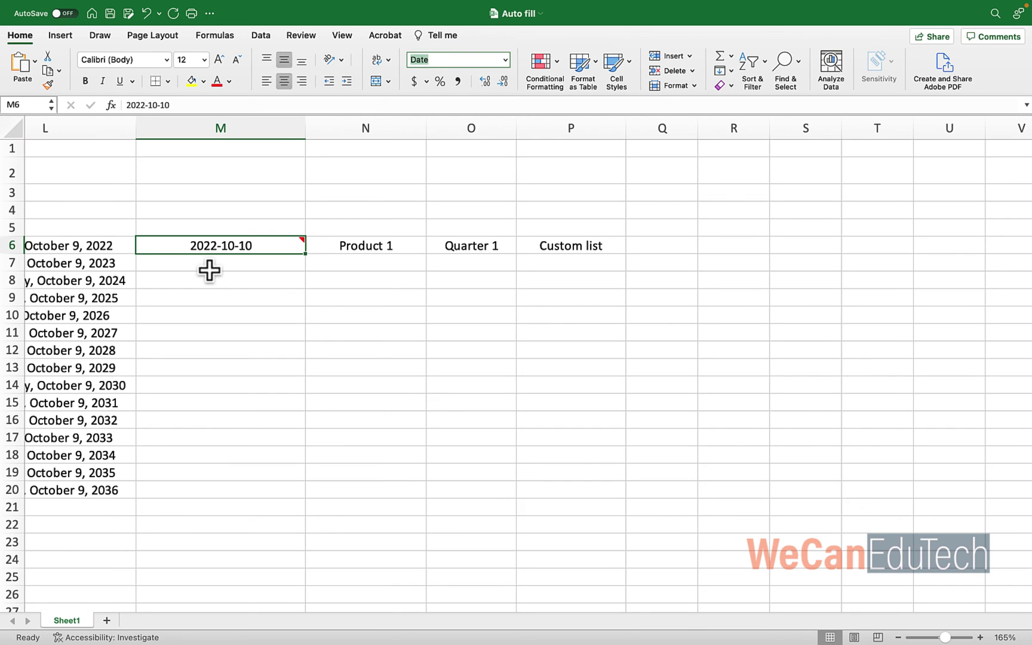
pyautogui.click(203, 264)
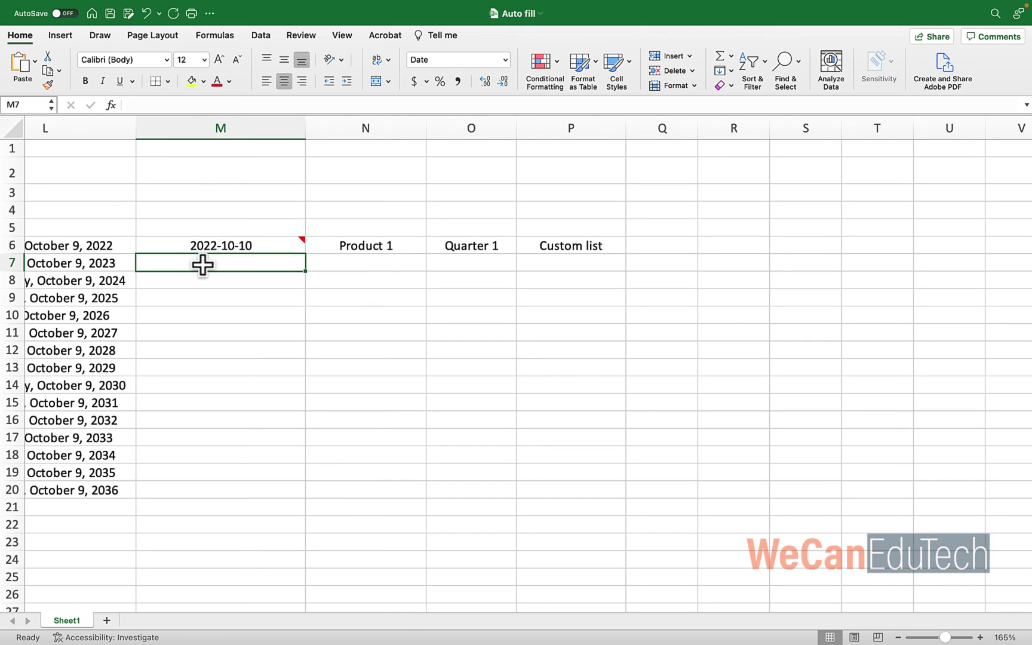
pyautogui.write('2022')
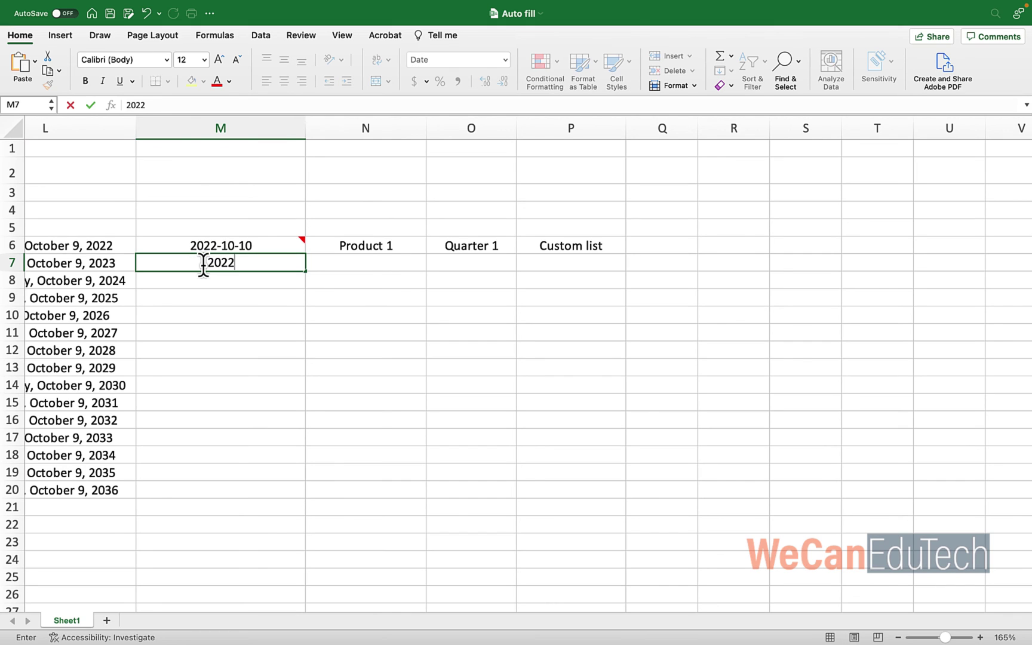
pyautogui.write('-10-1')
pyautogui.write('7')
# Autofill weekly Monday dates from M6:M7 down through M20.
pyautogui.click(261, 244)
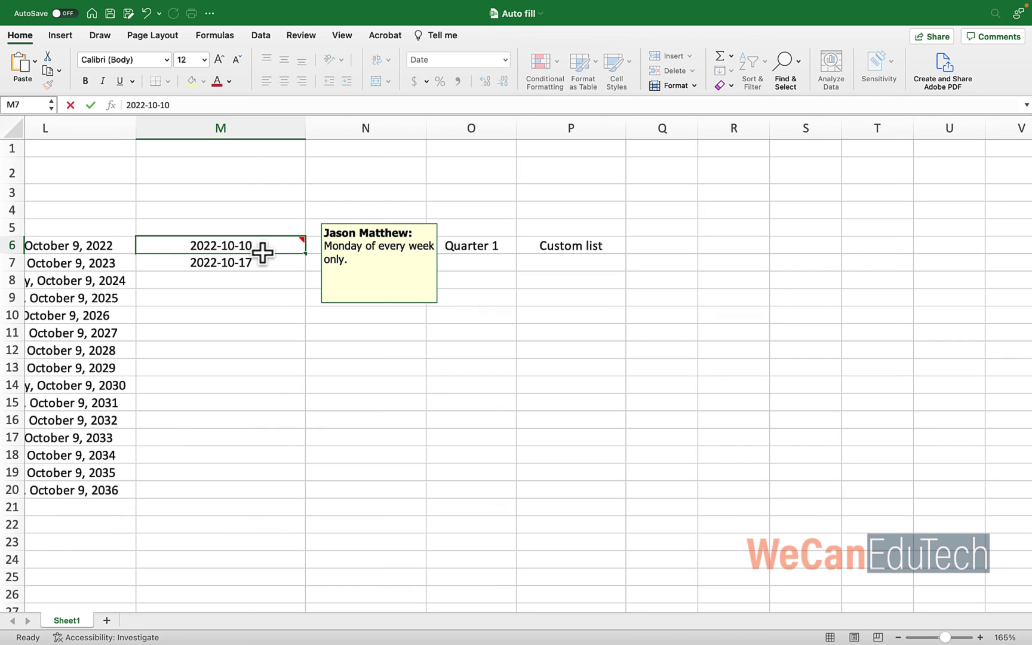
pyautogui.moveTo(262, 252); pyautogui.dragTo(260, 262)
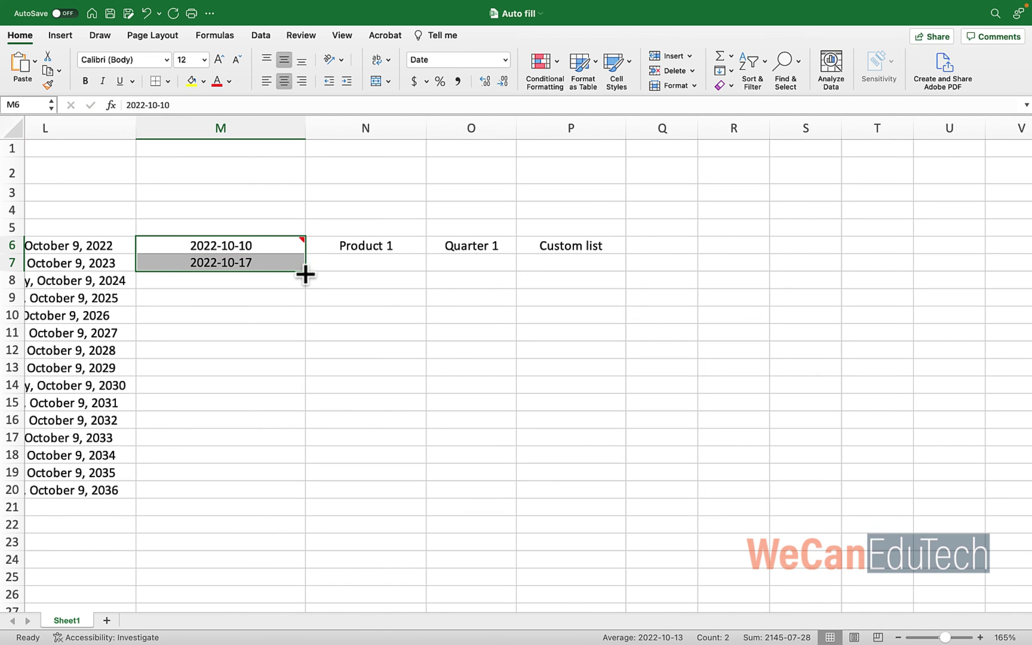
pyautogui.moveTo(304, 274); pyautogui.dragTo(308, 495)
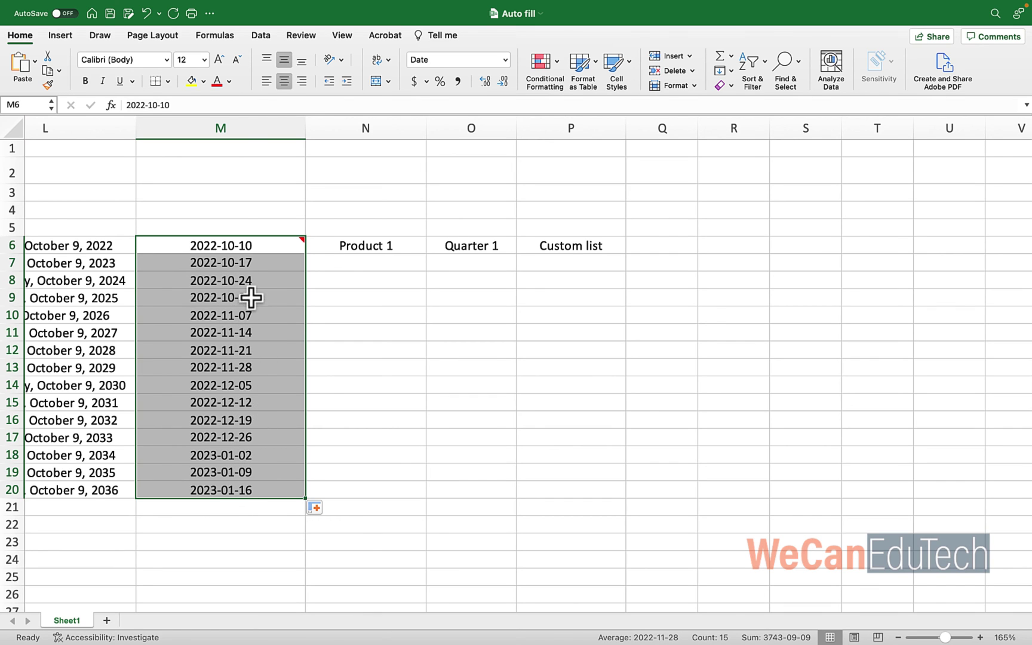
# Format the weekly Monday dates in M6:M20 as long dates.
pyautogui.click(503, 60)
pyautogui.click(489, 206)
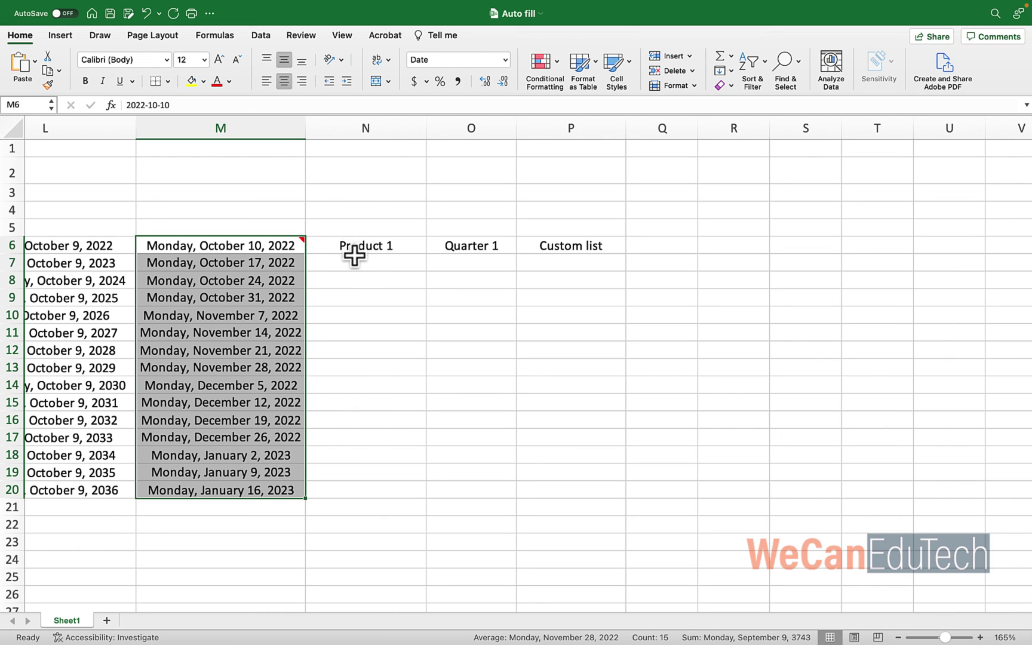
# Autofill Product 1 from N6 down through N20, trying the Copy Cells option before returning to Fill Series.
pyautogui.click(351, 246)
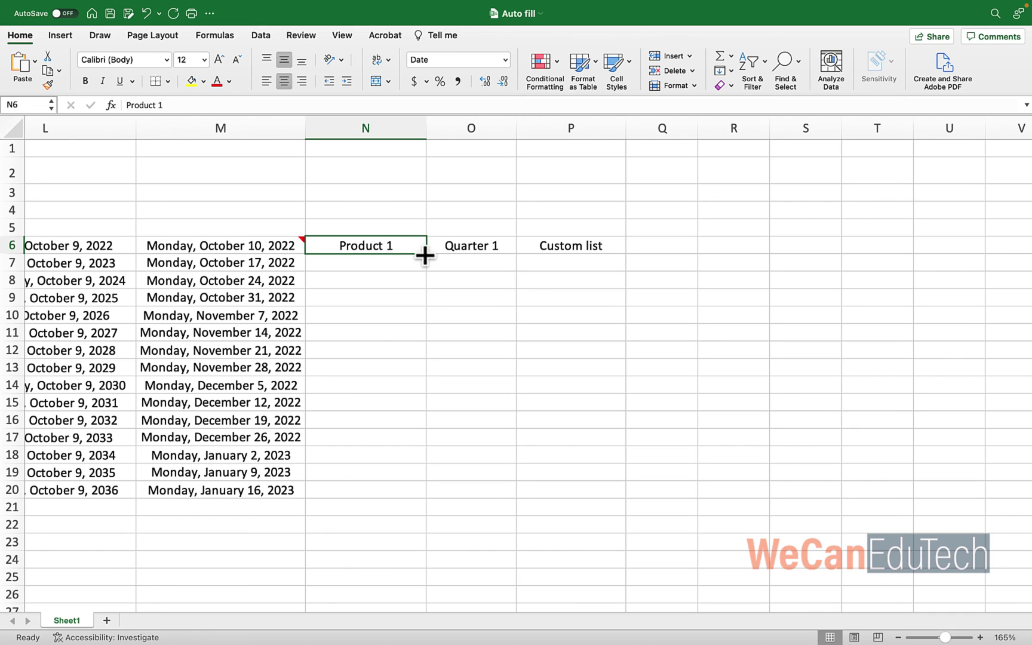
pyautogui.moveTo(425, 254); pyautogui.dragTo(418, 496)
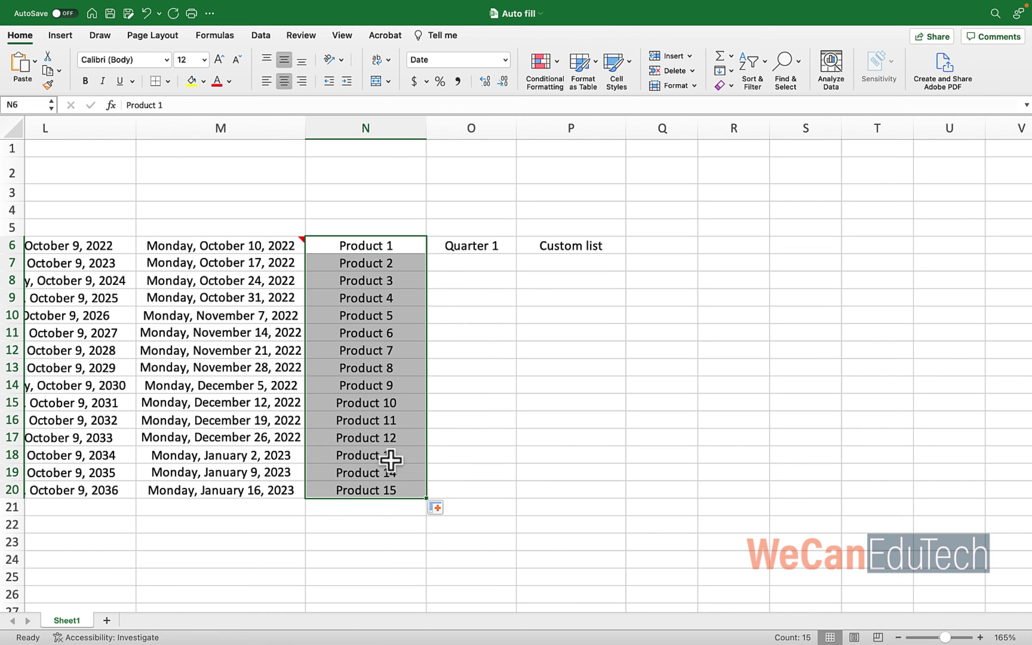
pyautogui.click(446, 508)
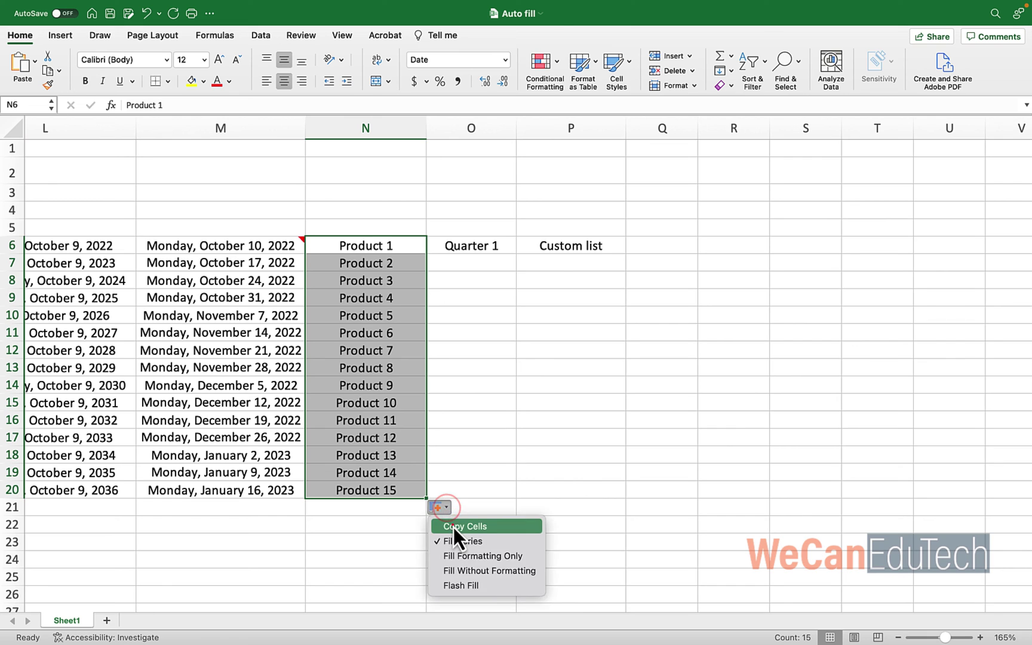
pyautogui.click(453, 526)
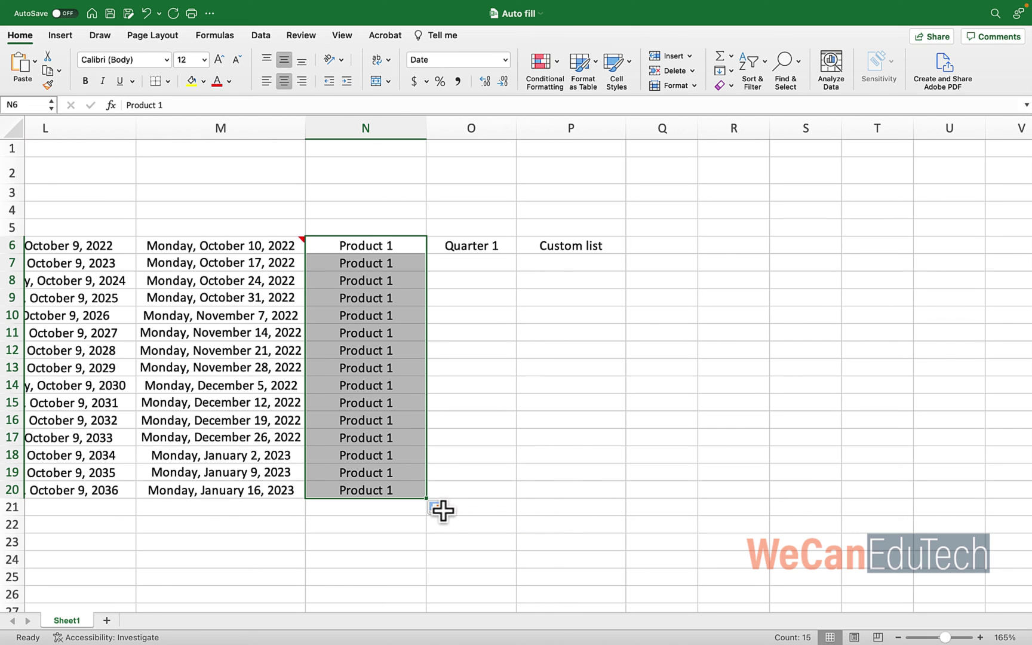
pyautogui.click(446, 507)
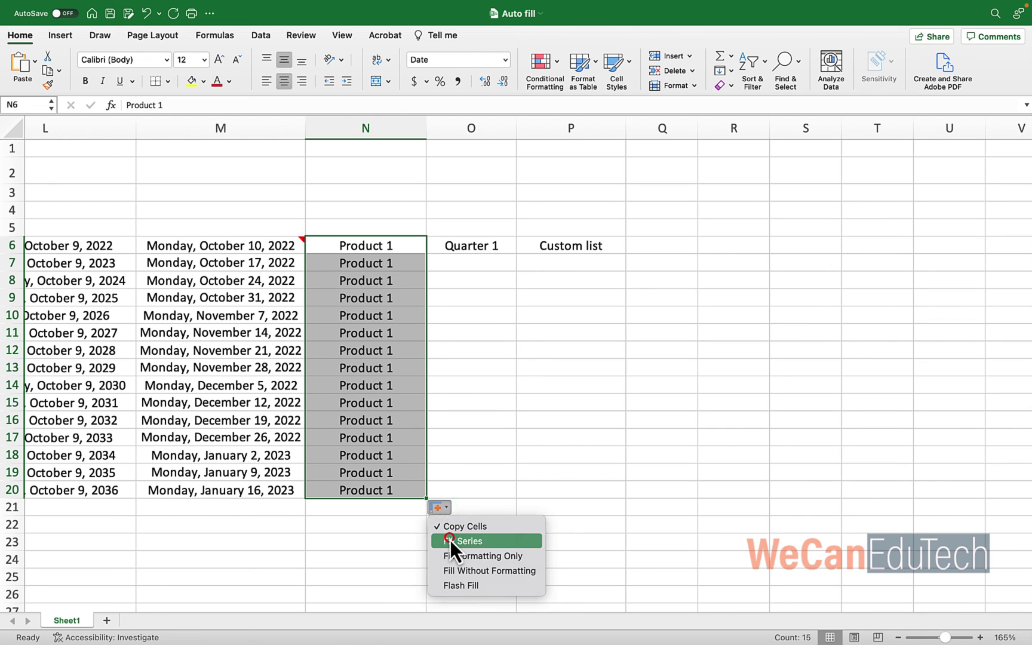
pyautogui.click(450, 540)
# Autofill Quarter 1 from O6 down through O20.
pyautogui.click(497, 251)
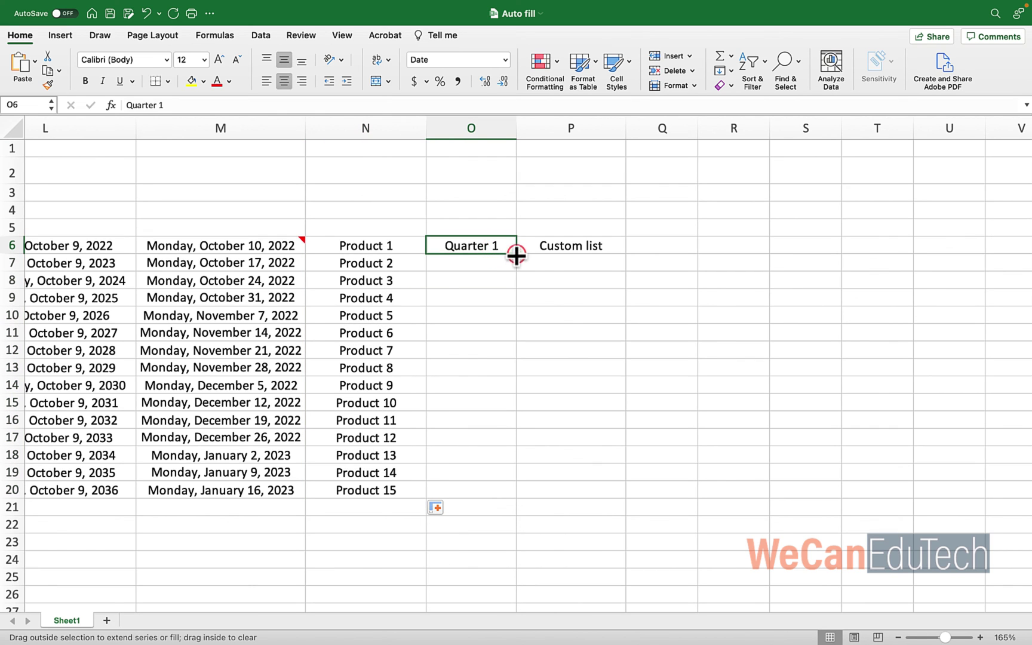
pyautogui.moveTo(516, 255); pyautogui.dragTo(499, 496)
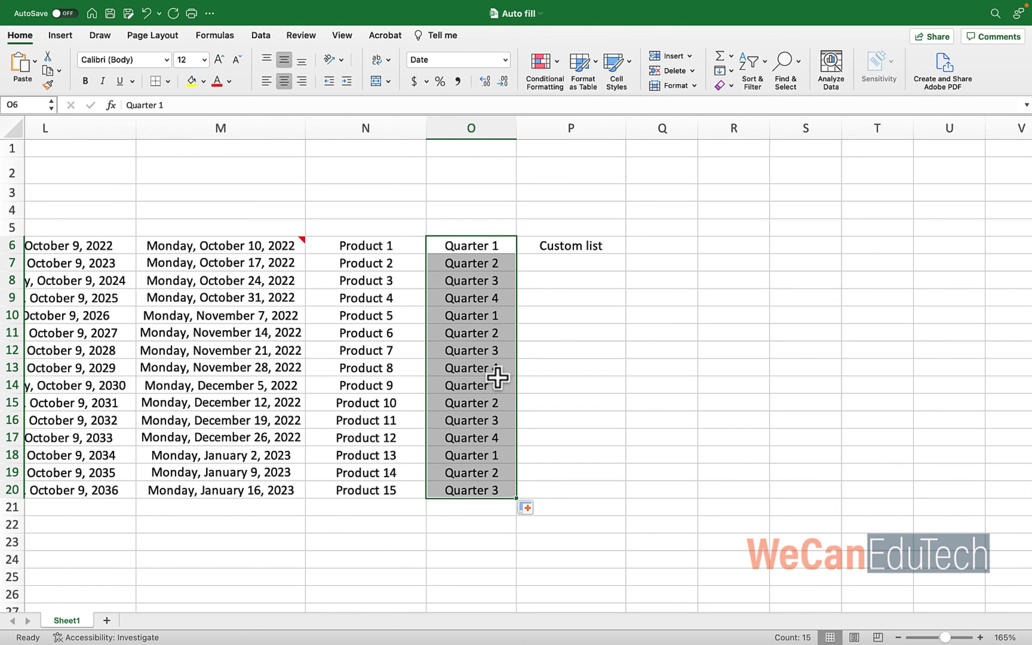
pyautogui.press('super+z')
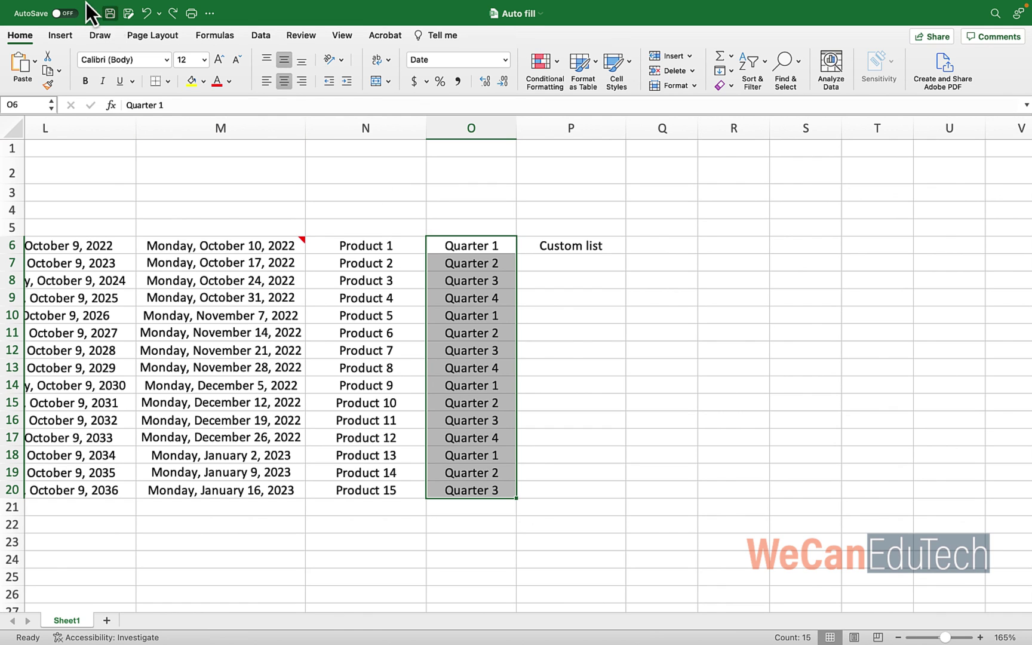
# Add a custom list with the entries Biology, Chemistry and Physics in the Excel preferences.
pyautogui.moveTo(64, 2)
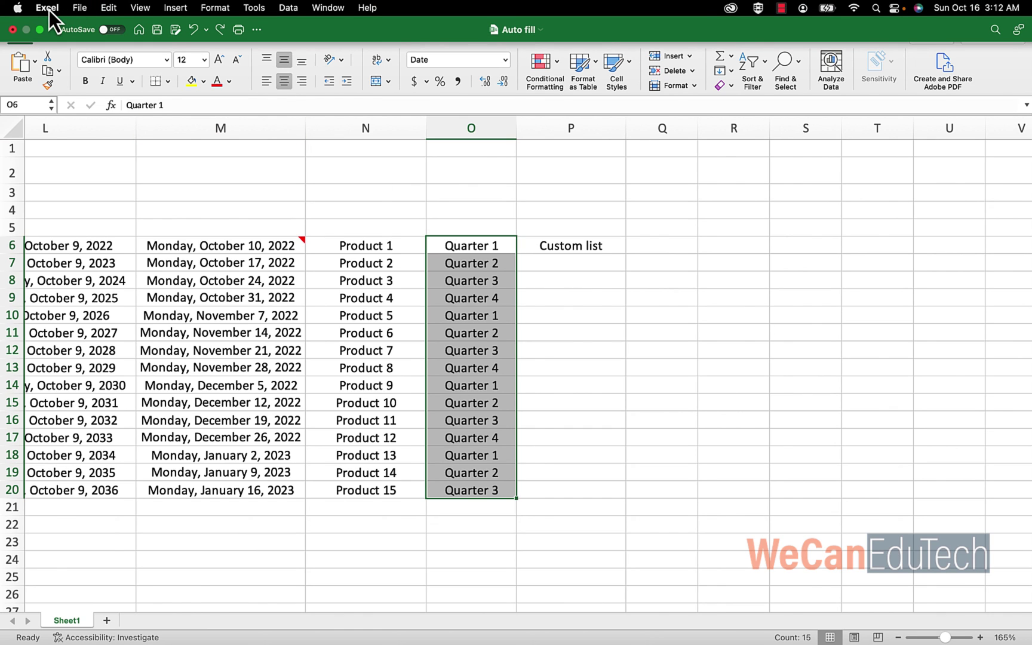
pyautogui.click(48, 9)
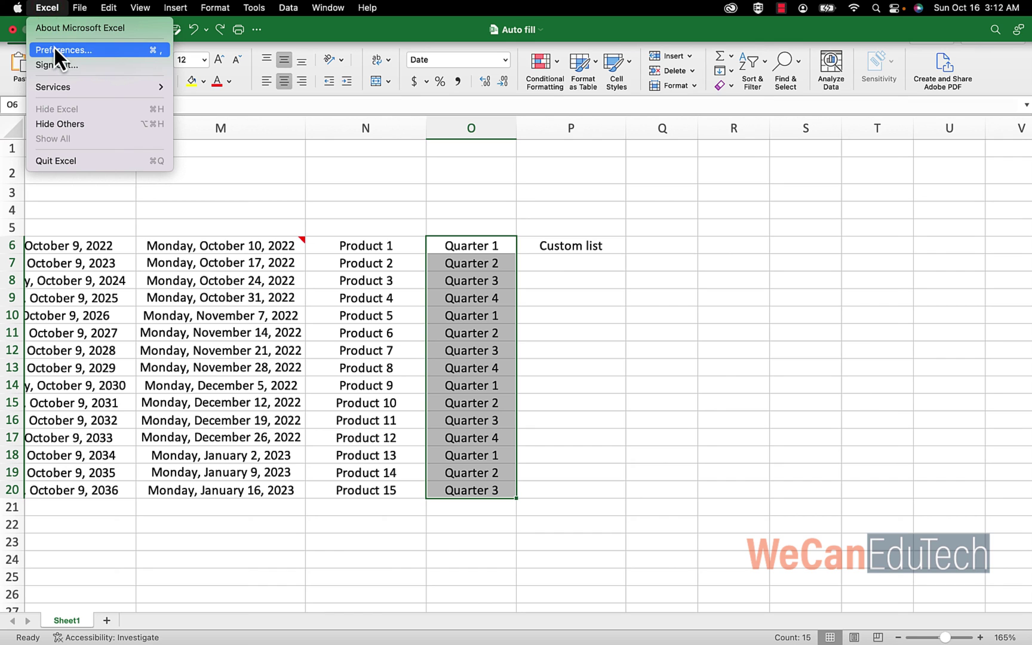
pyautogui.click(54, 49)
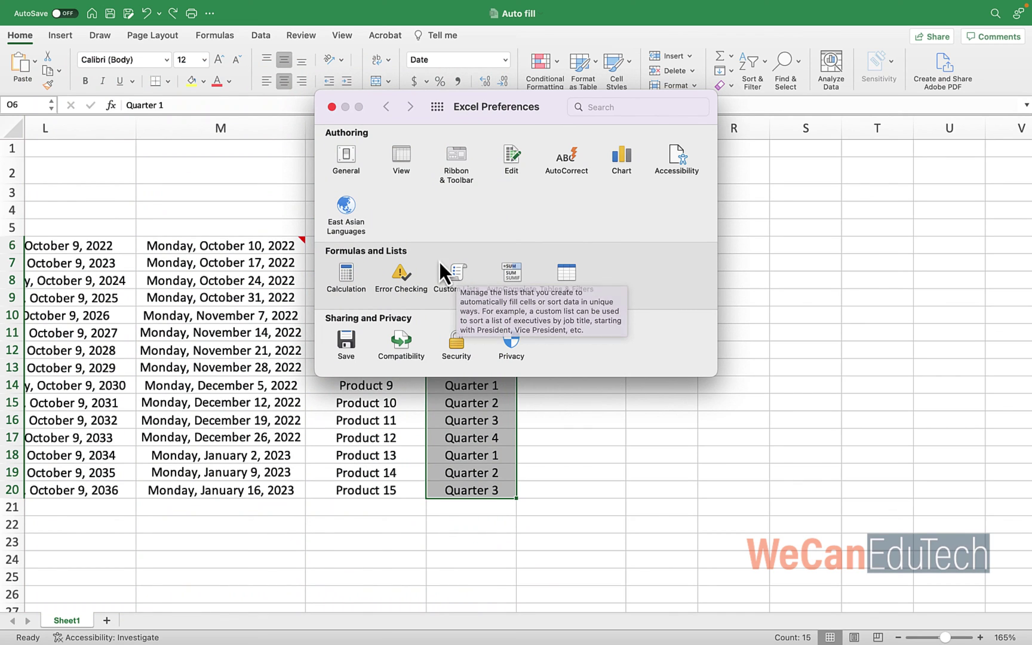
pyautogui.click(453, 274)
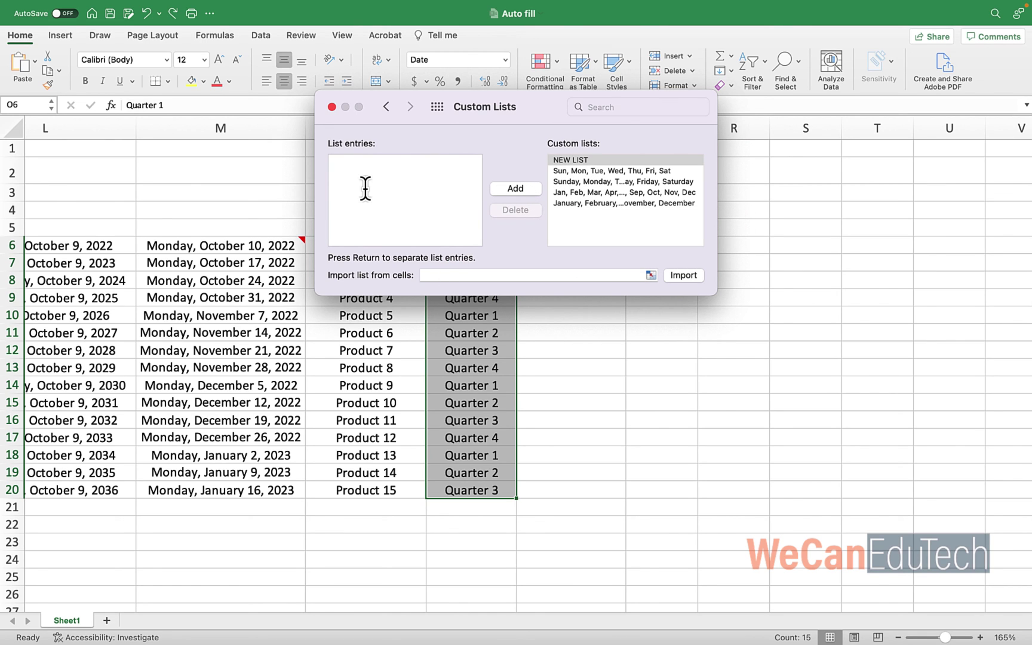
pyautogui.click(352, 171)
pyautogui.write('Biology, Chemistry,Physics')
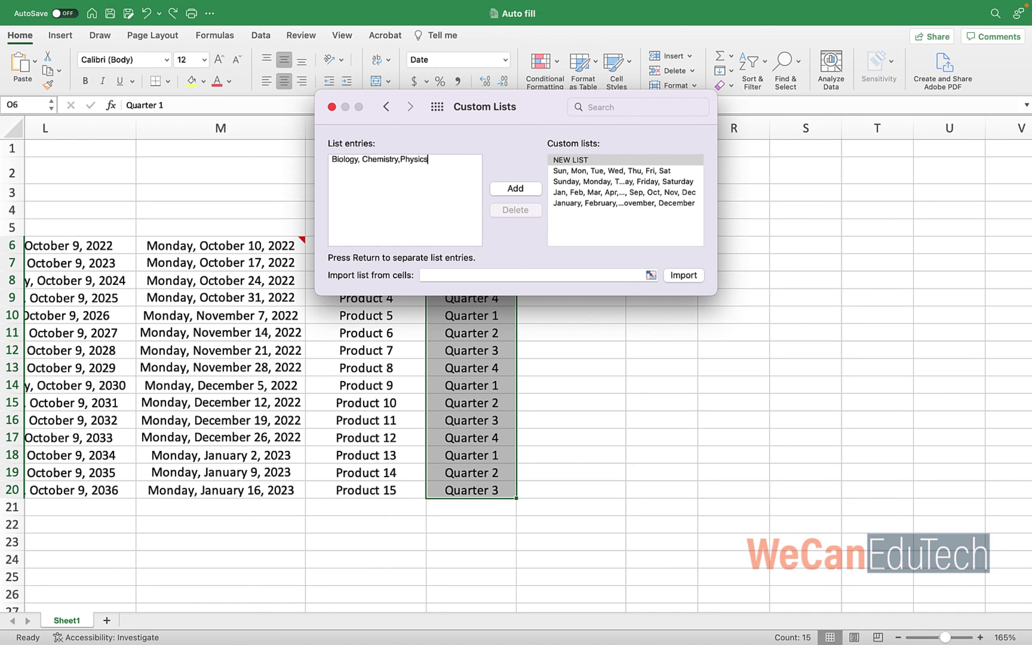
pyautogui.click(510, 189)
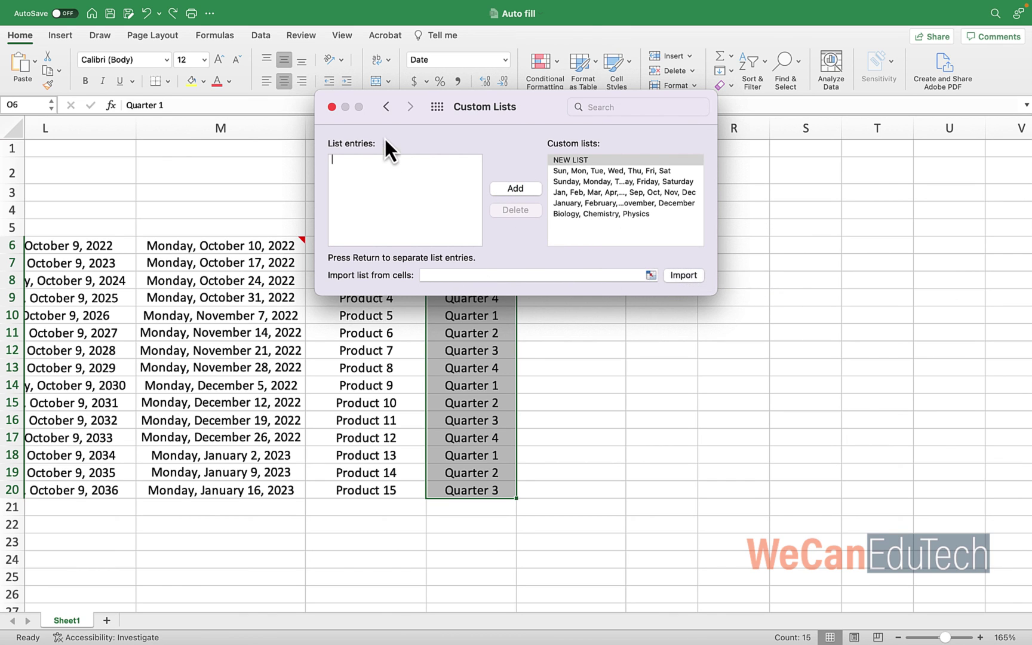
pyautogui.moveTo(538, 110); pyautogui.dragTo(839, 170)
pyautogui.click(631, 167)
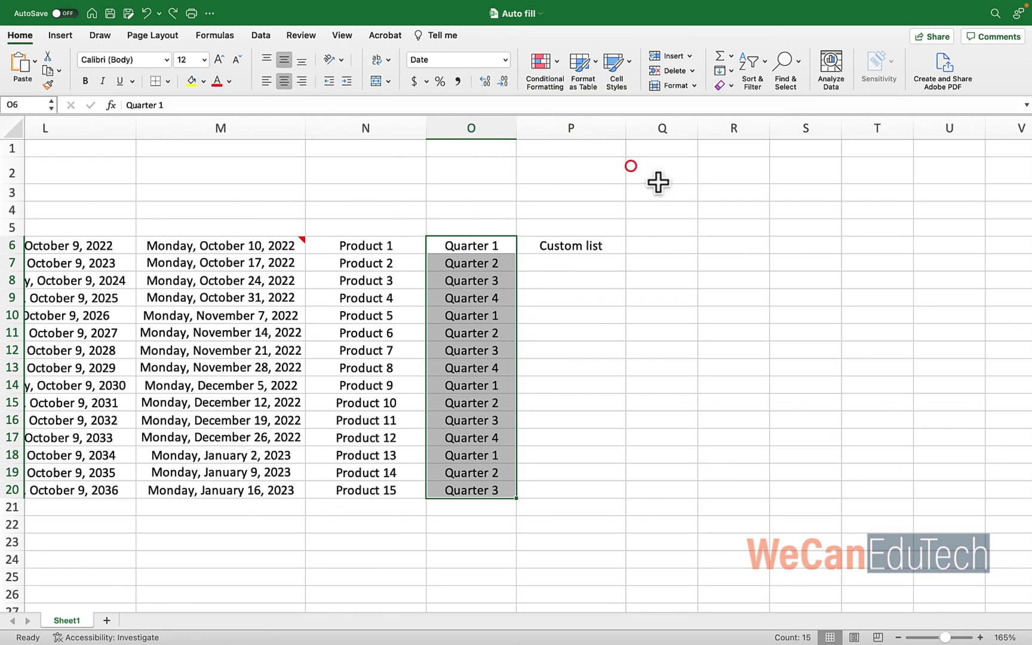
# Enter Biology in P7 and autofill the custom list down through P9.
pyautogui.click(570, 263)
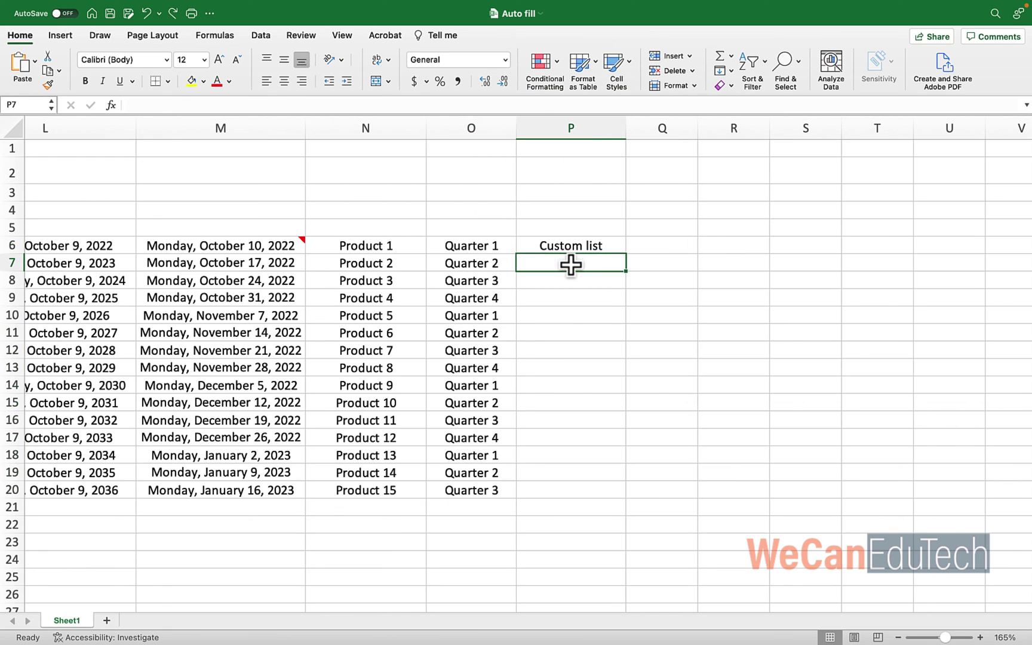
pyautogui.write('Biol')
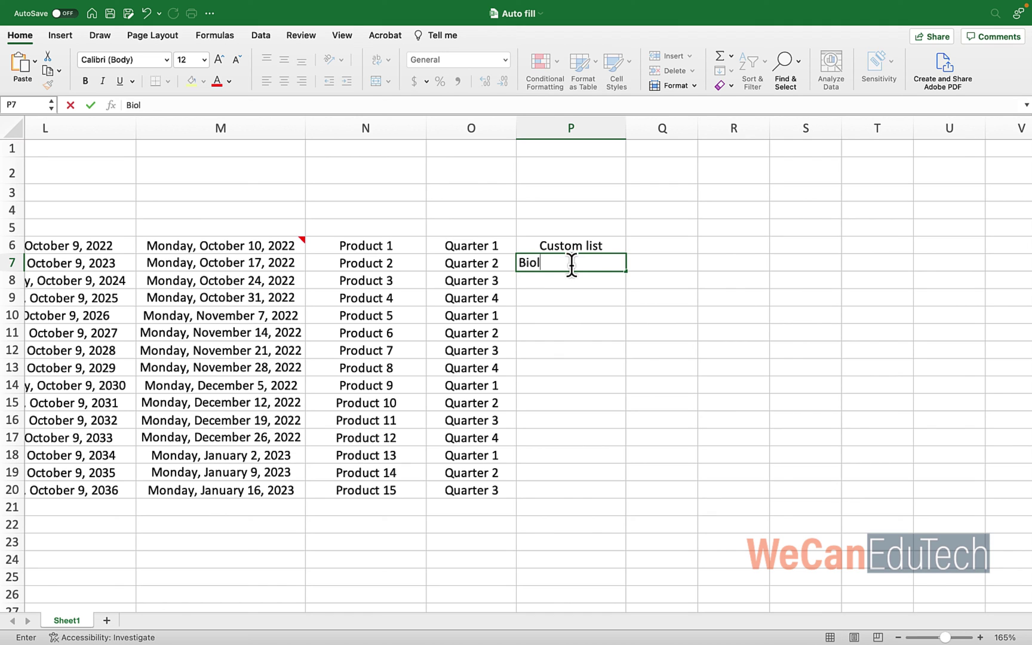
pyautogui.write('ogy')
pyautogui.moveTo(626, 272); pyautogui.dragTo(621, 305)
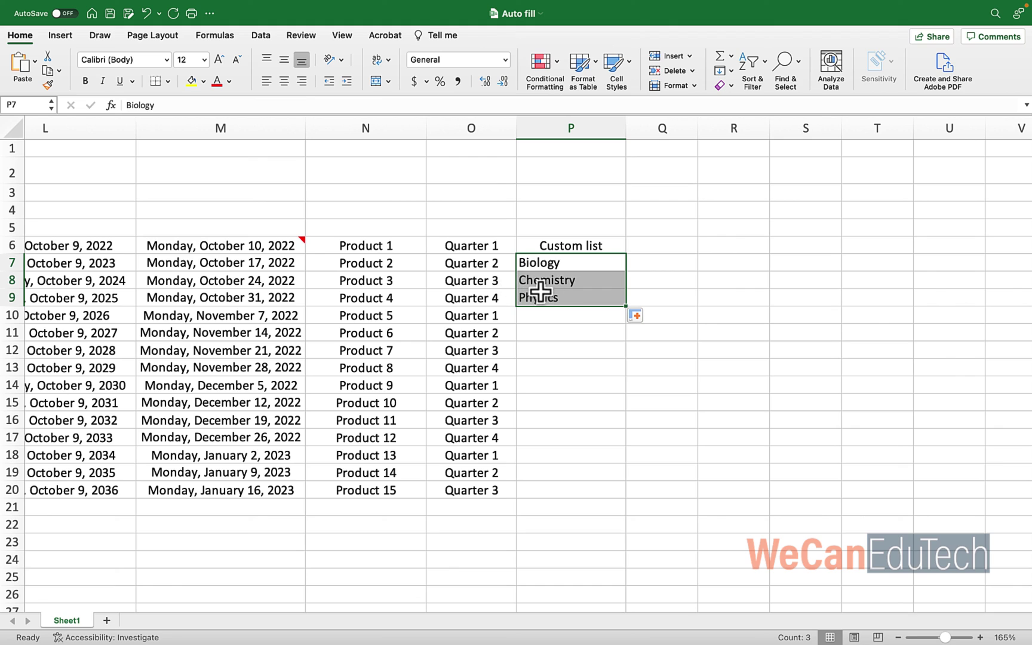